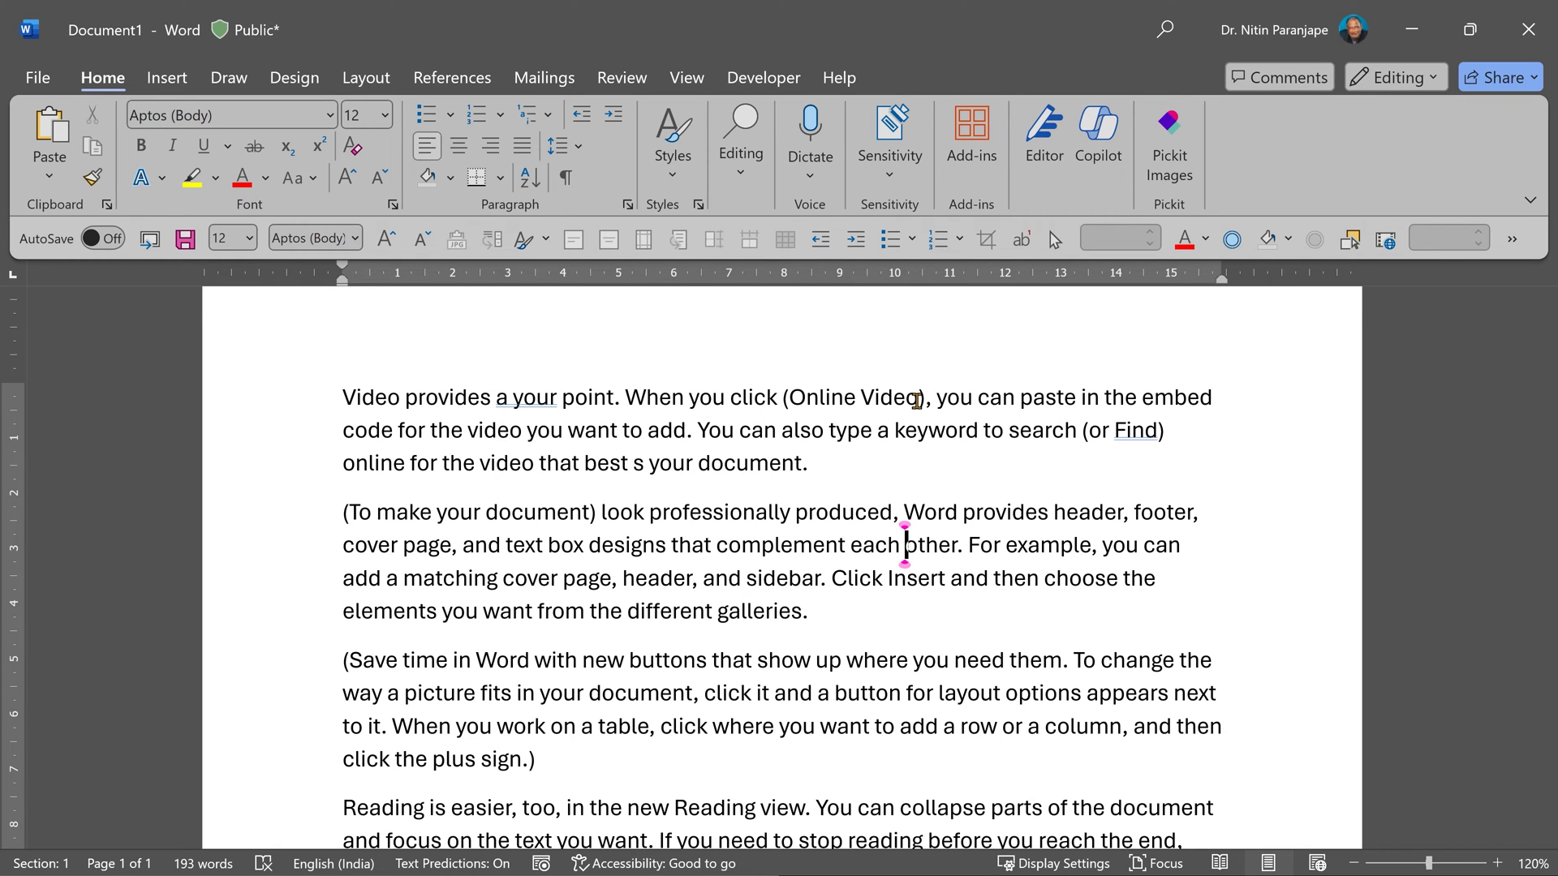
Open the Navigation pane search box with Ctrl+F beside the sample paragraphs.
{"action": "key", "text": "ctrl+f"}
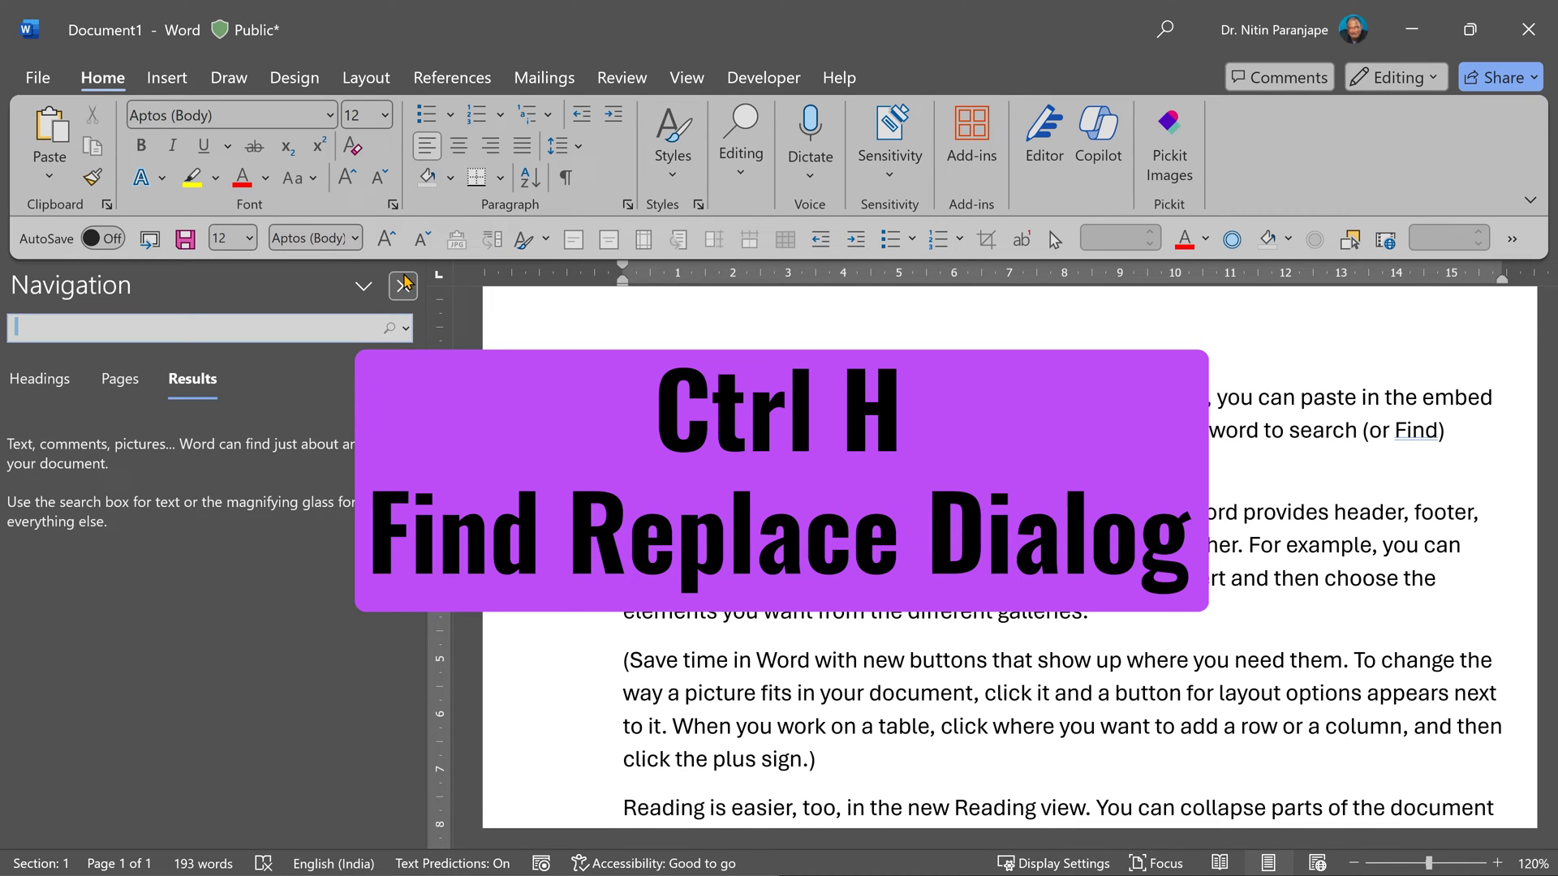
Open Find and Replace with Use wildcards enabled and (*) as the Find what pattern.
{"action": "left_click", "coordinate": [403, 286]}
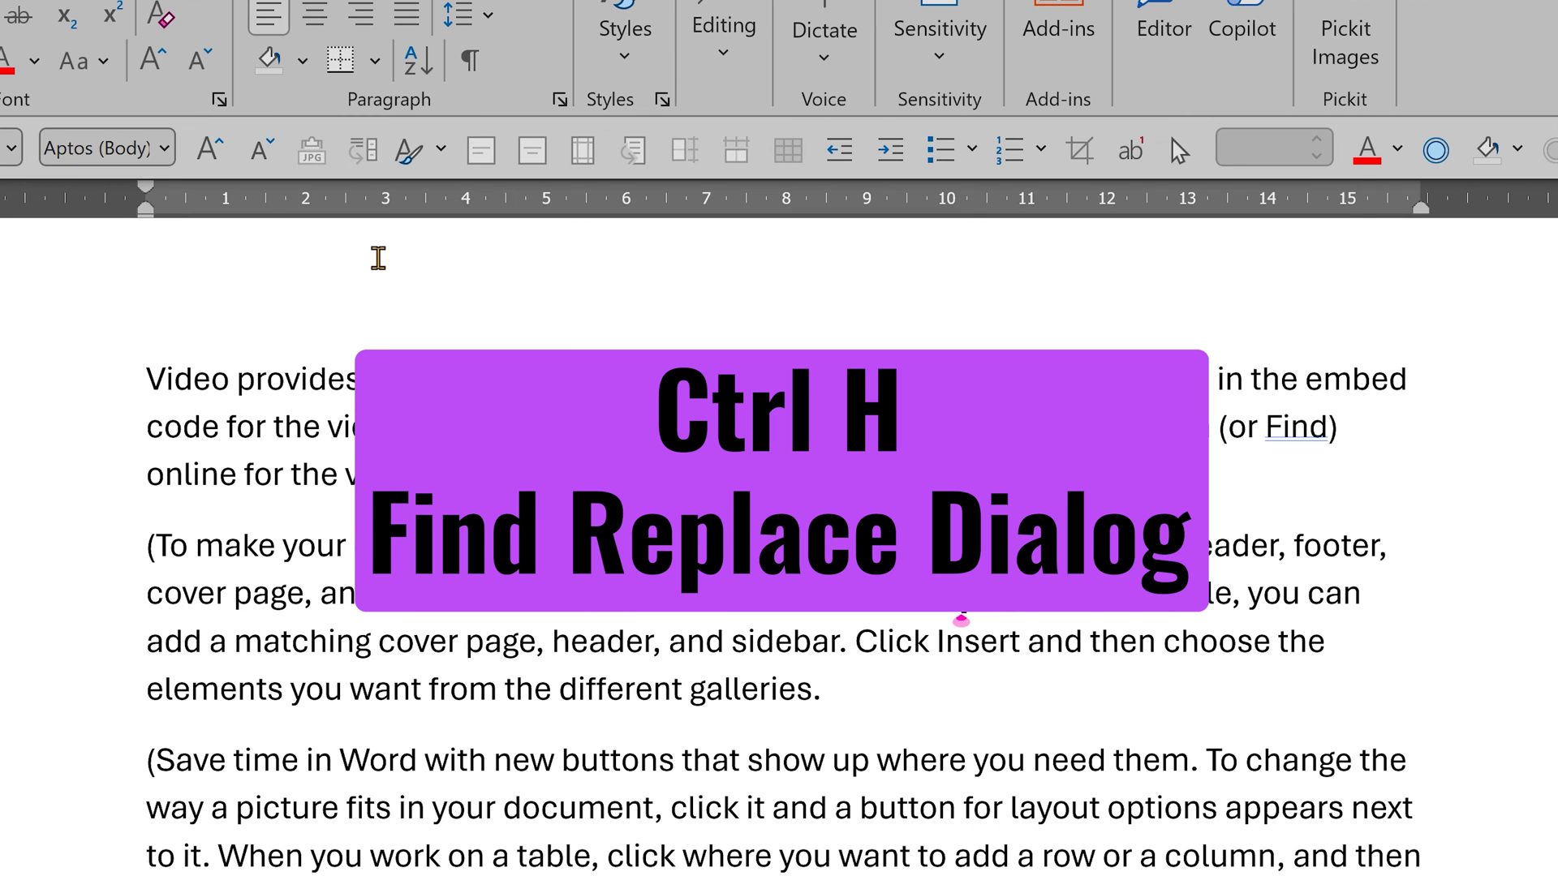
{"action": "key", "text": "ctrl+h"}
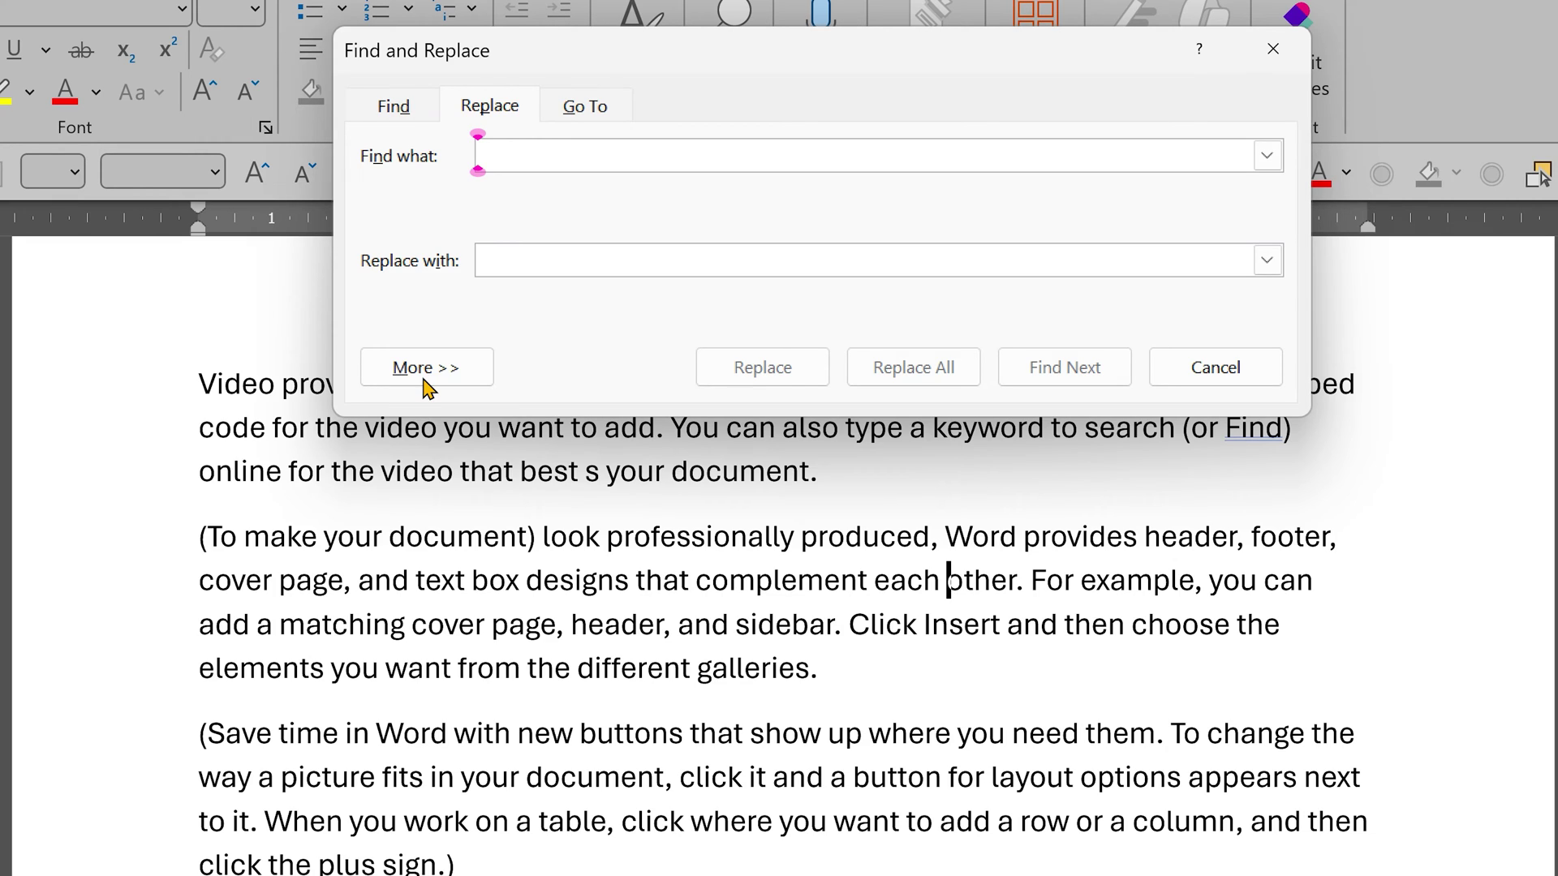
{"action": "left_click", "coordinate": [424, 383]}
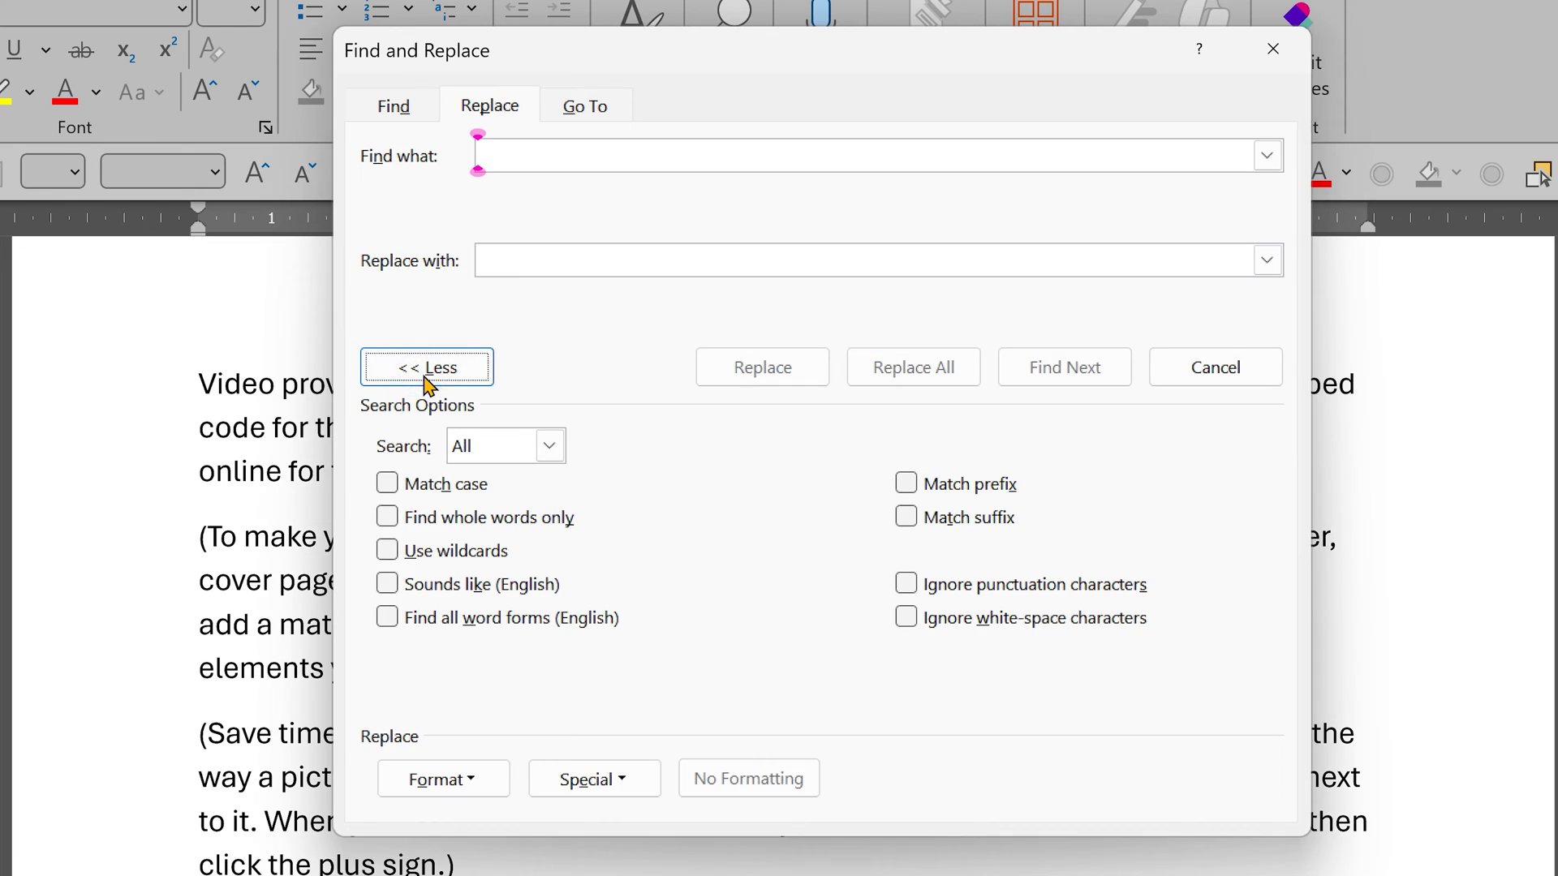
{"action": "left_click", "coordinate": [465, 556]}
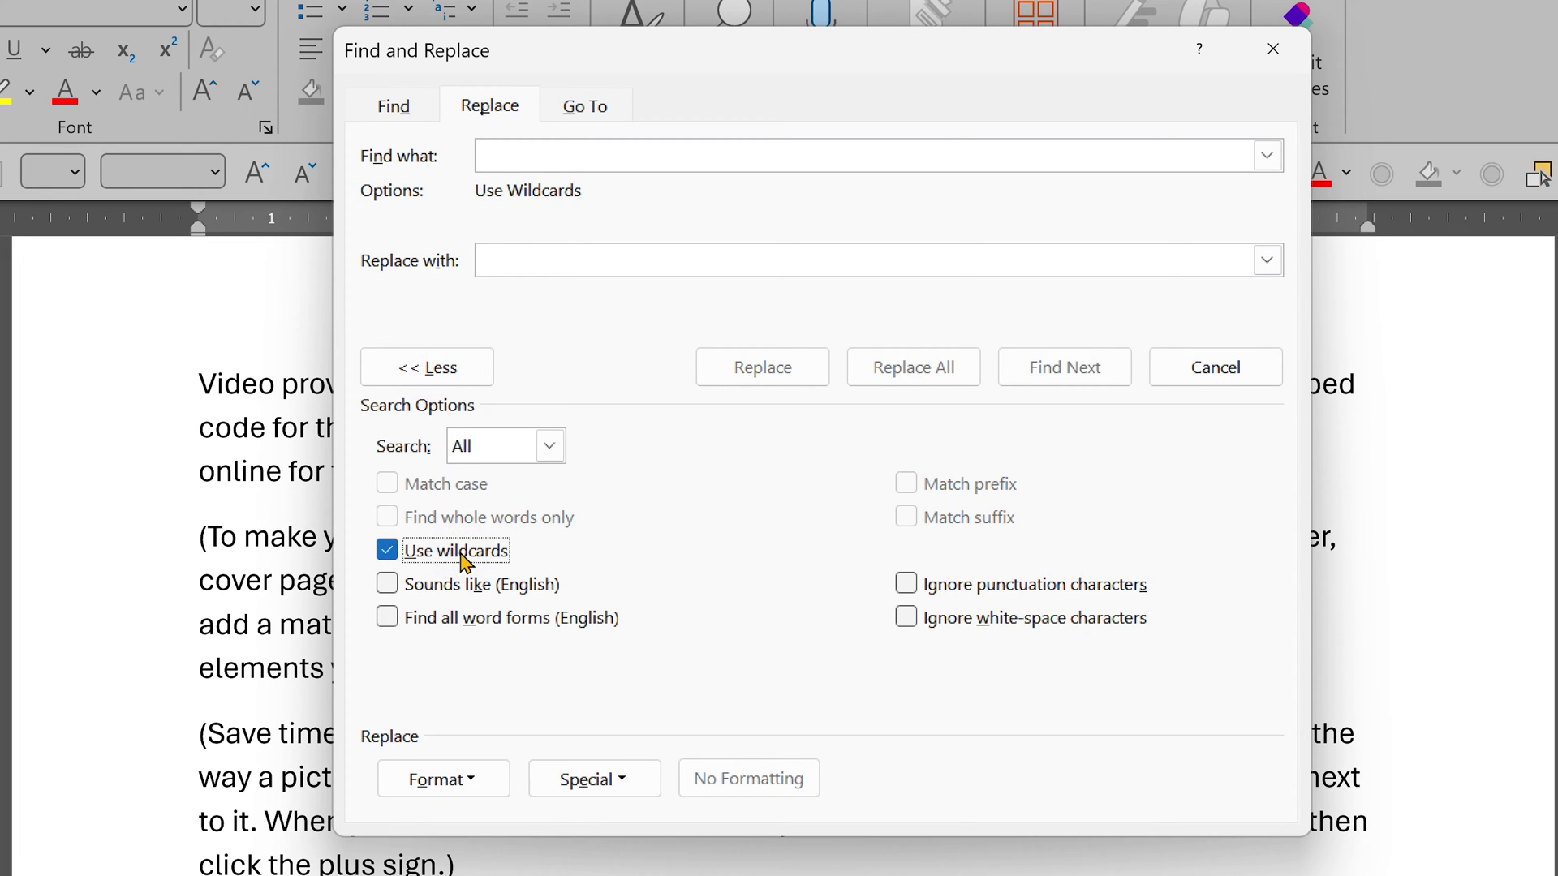
{"action": "left_click", "coordinate": [501, 154]}
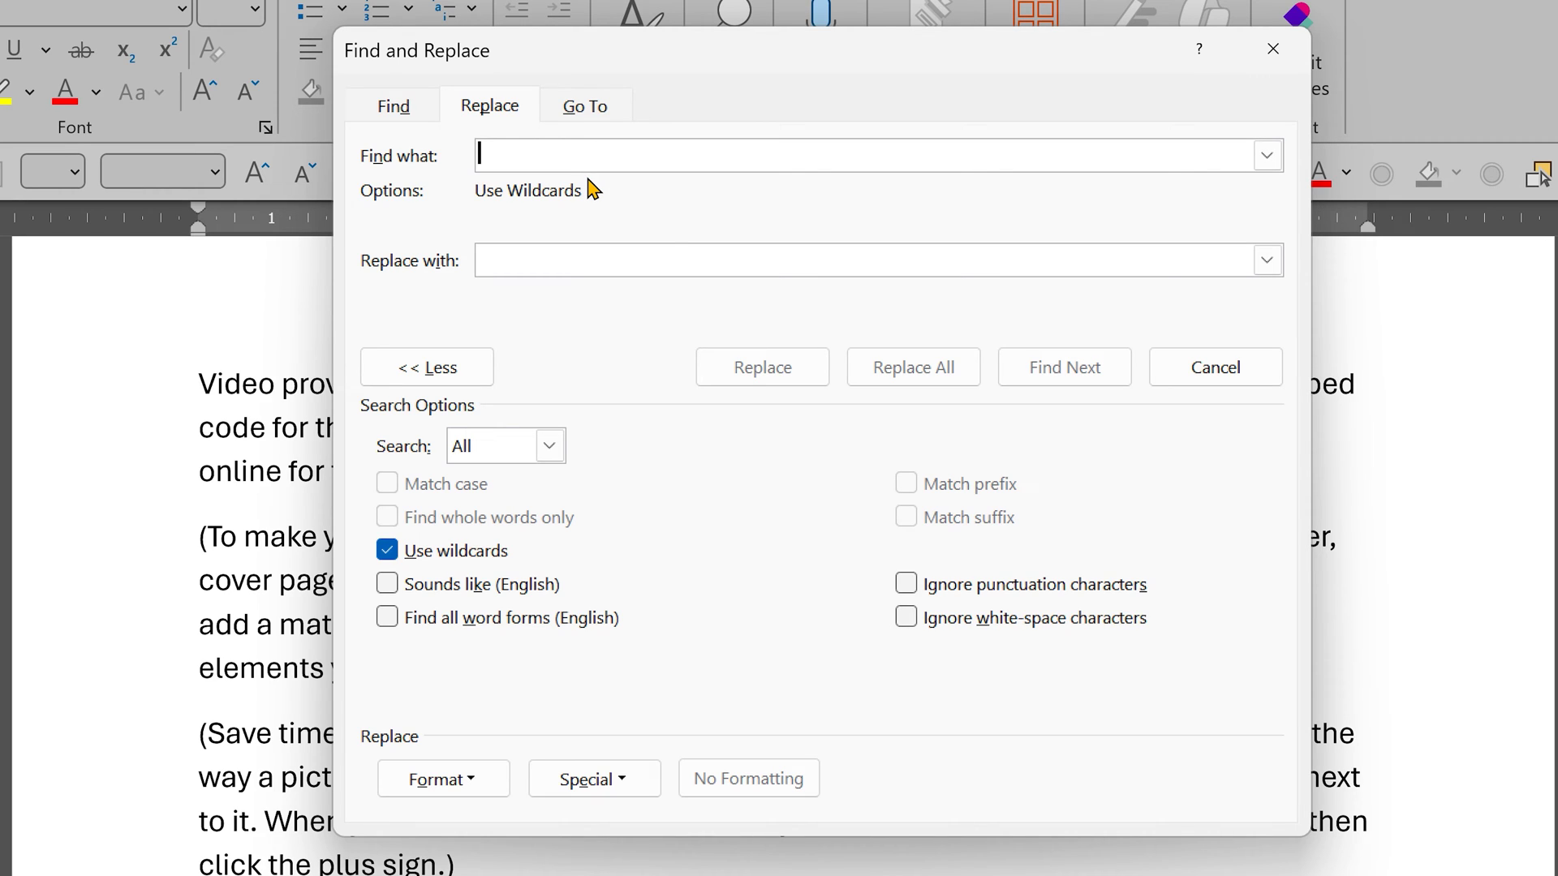
{"action": "type", "text": "("}
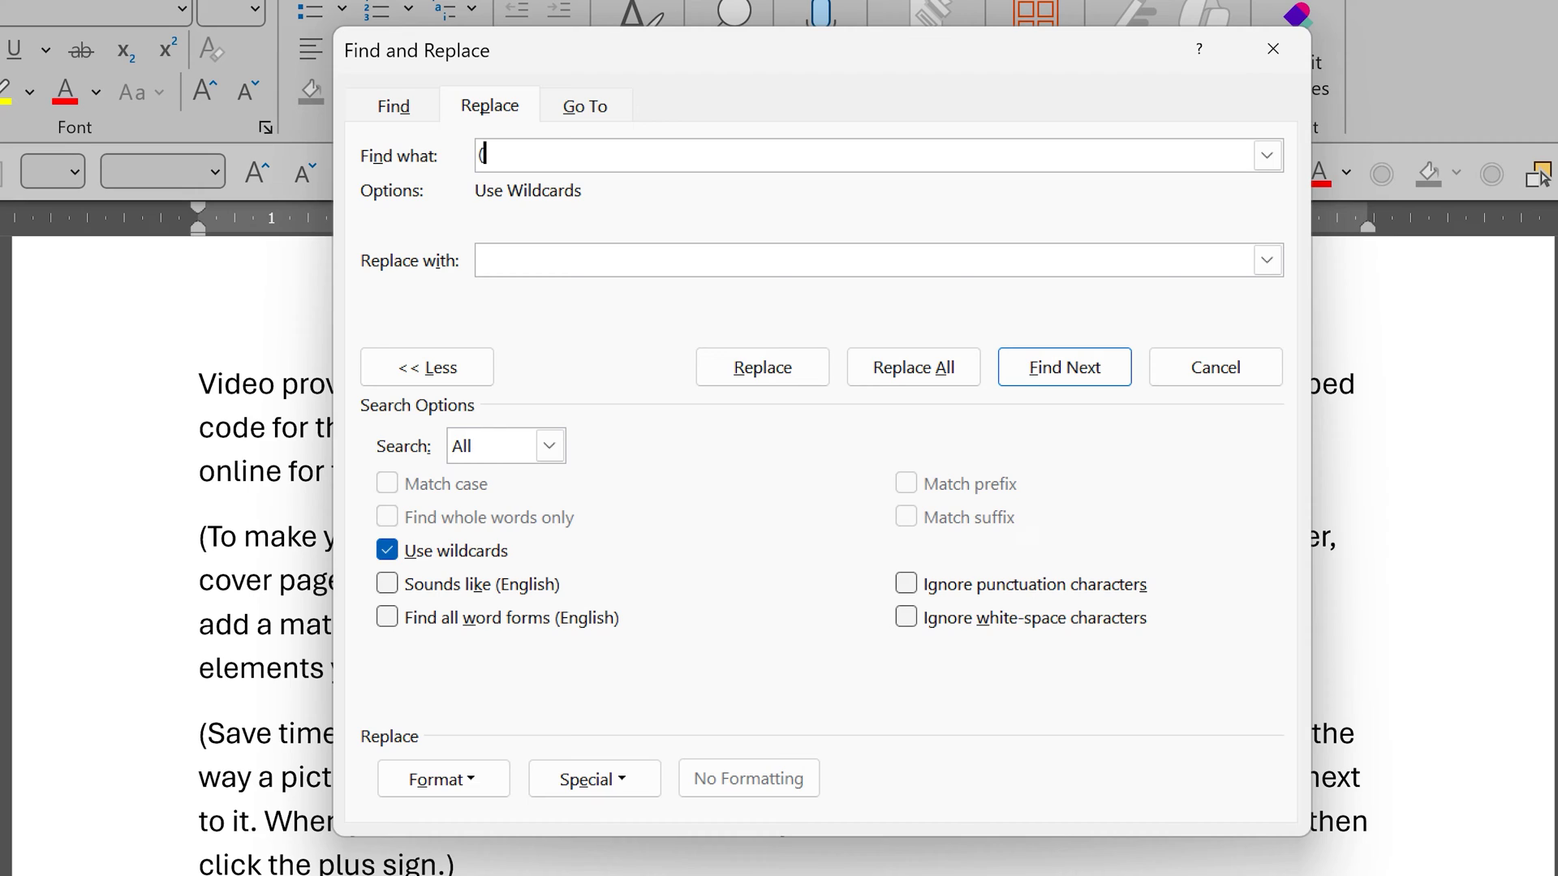
{"action": "type", "text": "*"}
{"action": "type", "text": ")"}
Test the (*) pattern by finding all matches in the main document, then clear the highlighting.
{"action": "left_click", "coordinate": [389, 103]}
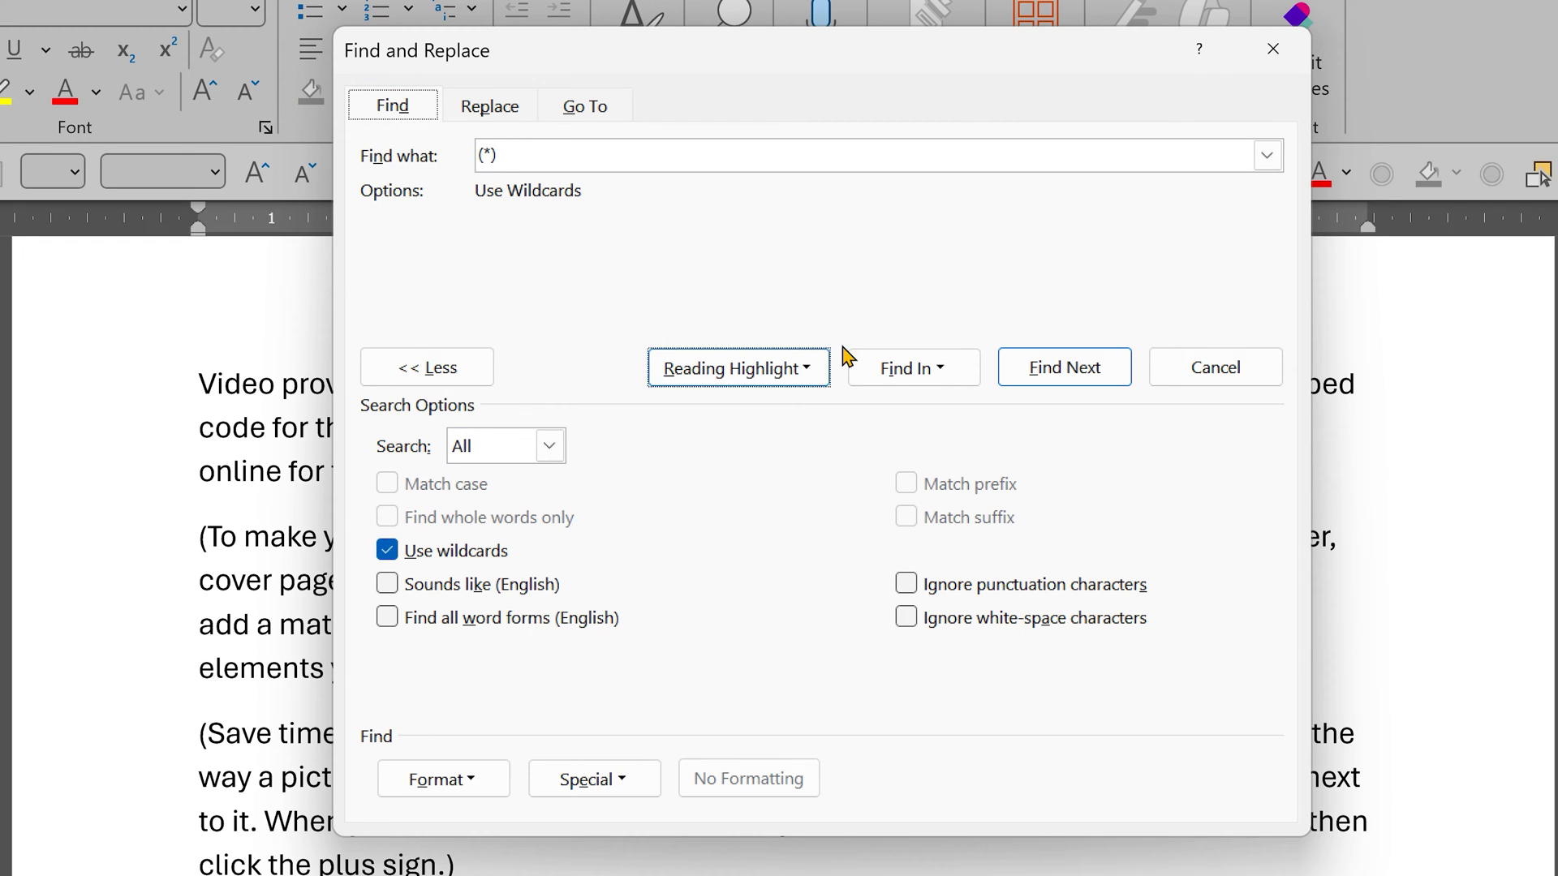
{"action": "left_click", "coordinate": [902, 370]}
{"action": "left_click", "coordinate": [905, 421]}
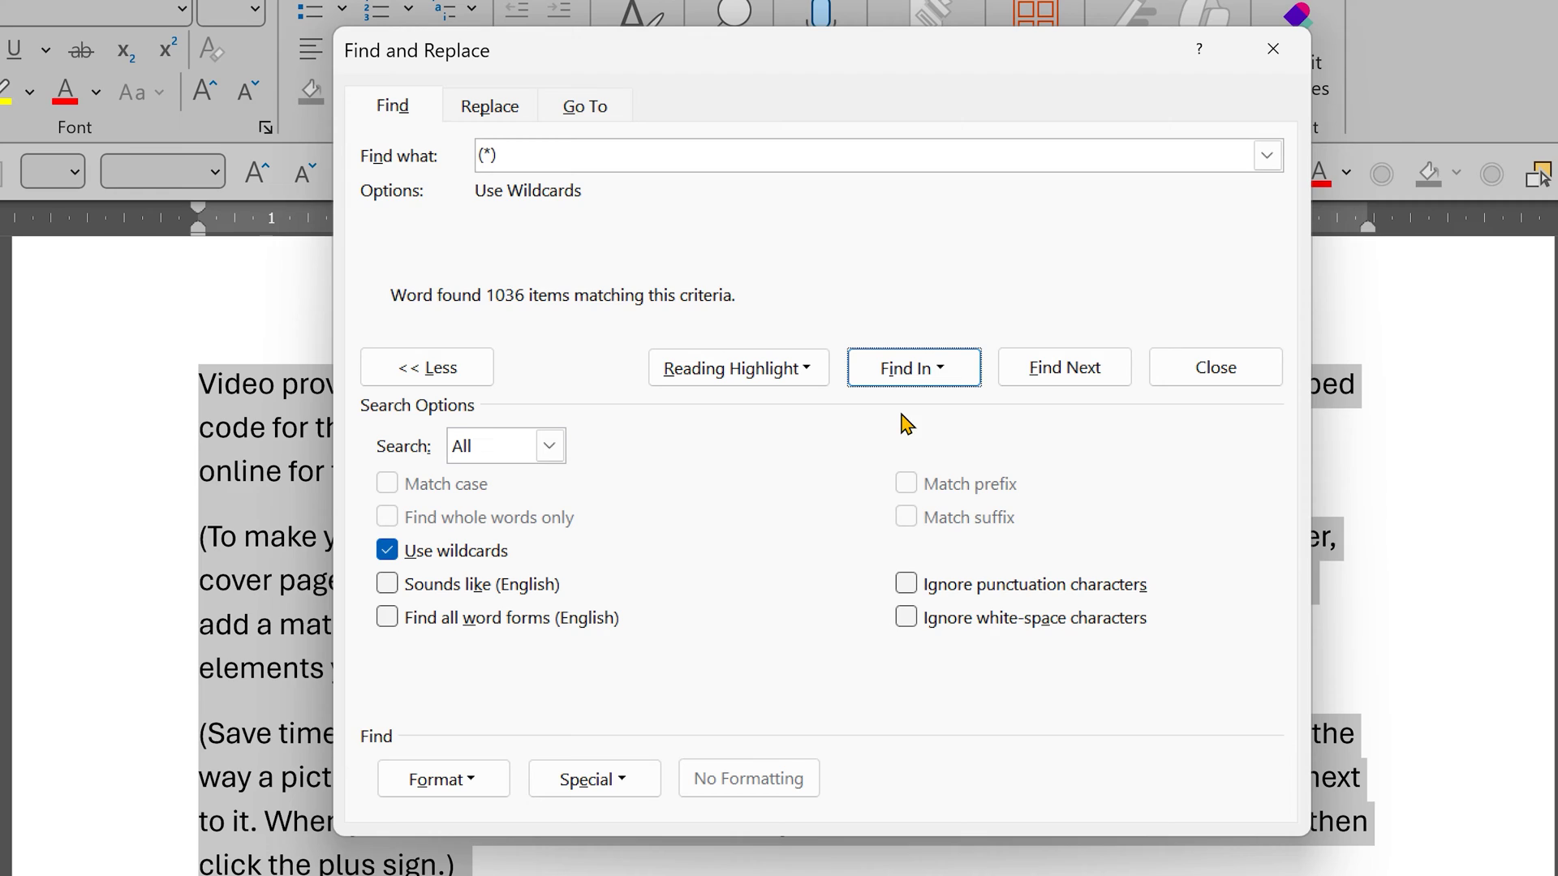
{"action": "left_click", "coordinate": [516, 155]}
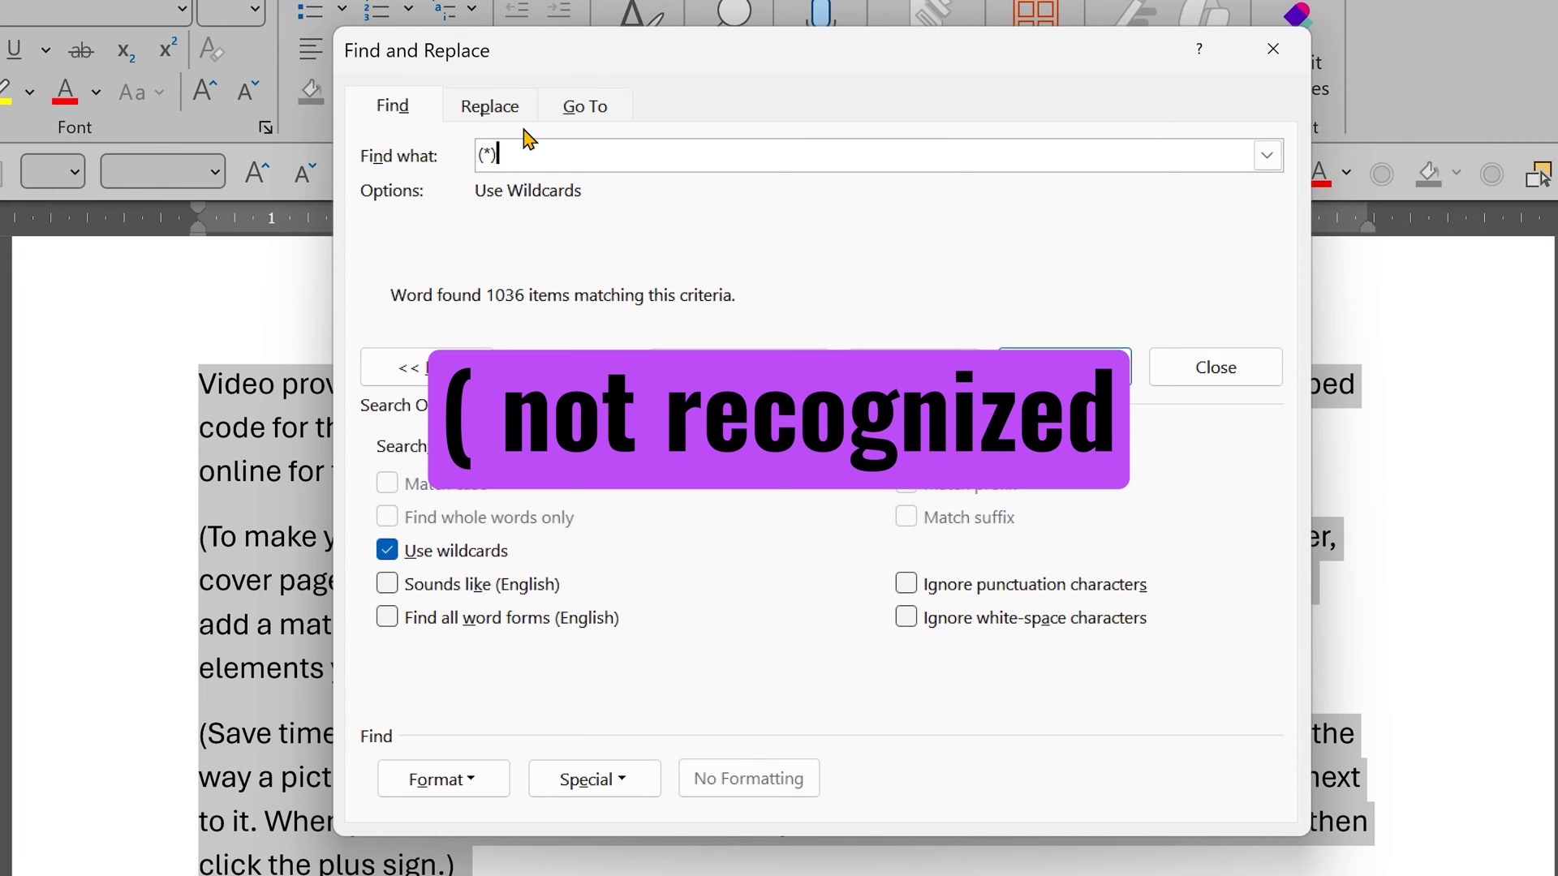
{"action": "left_click", "coordinate": [313, 442]}
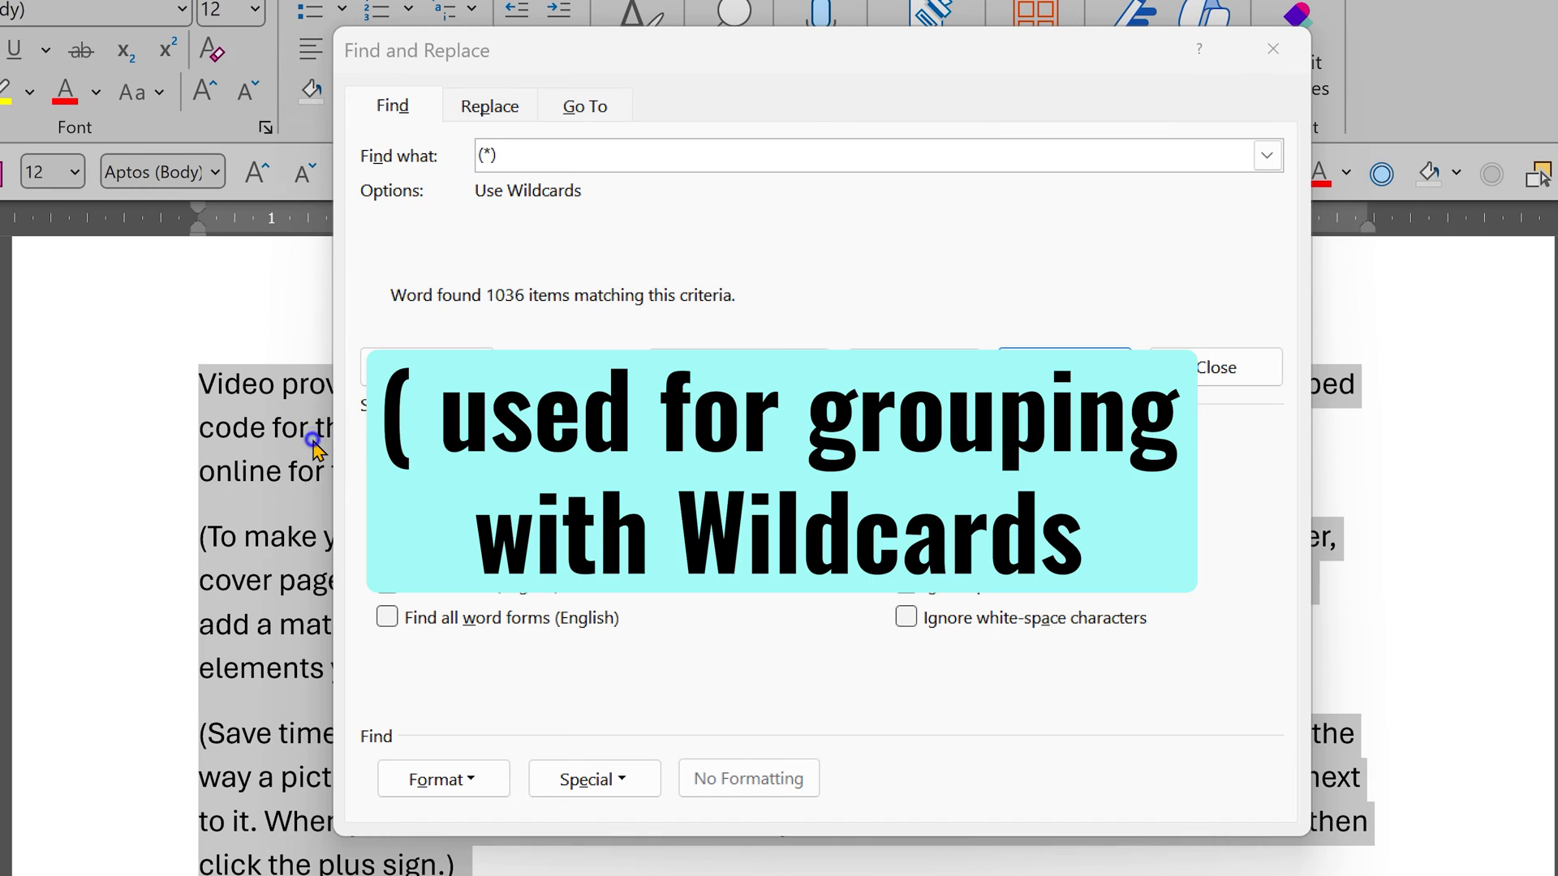
{"action": "left_click", "coordinate": [317, 470]}
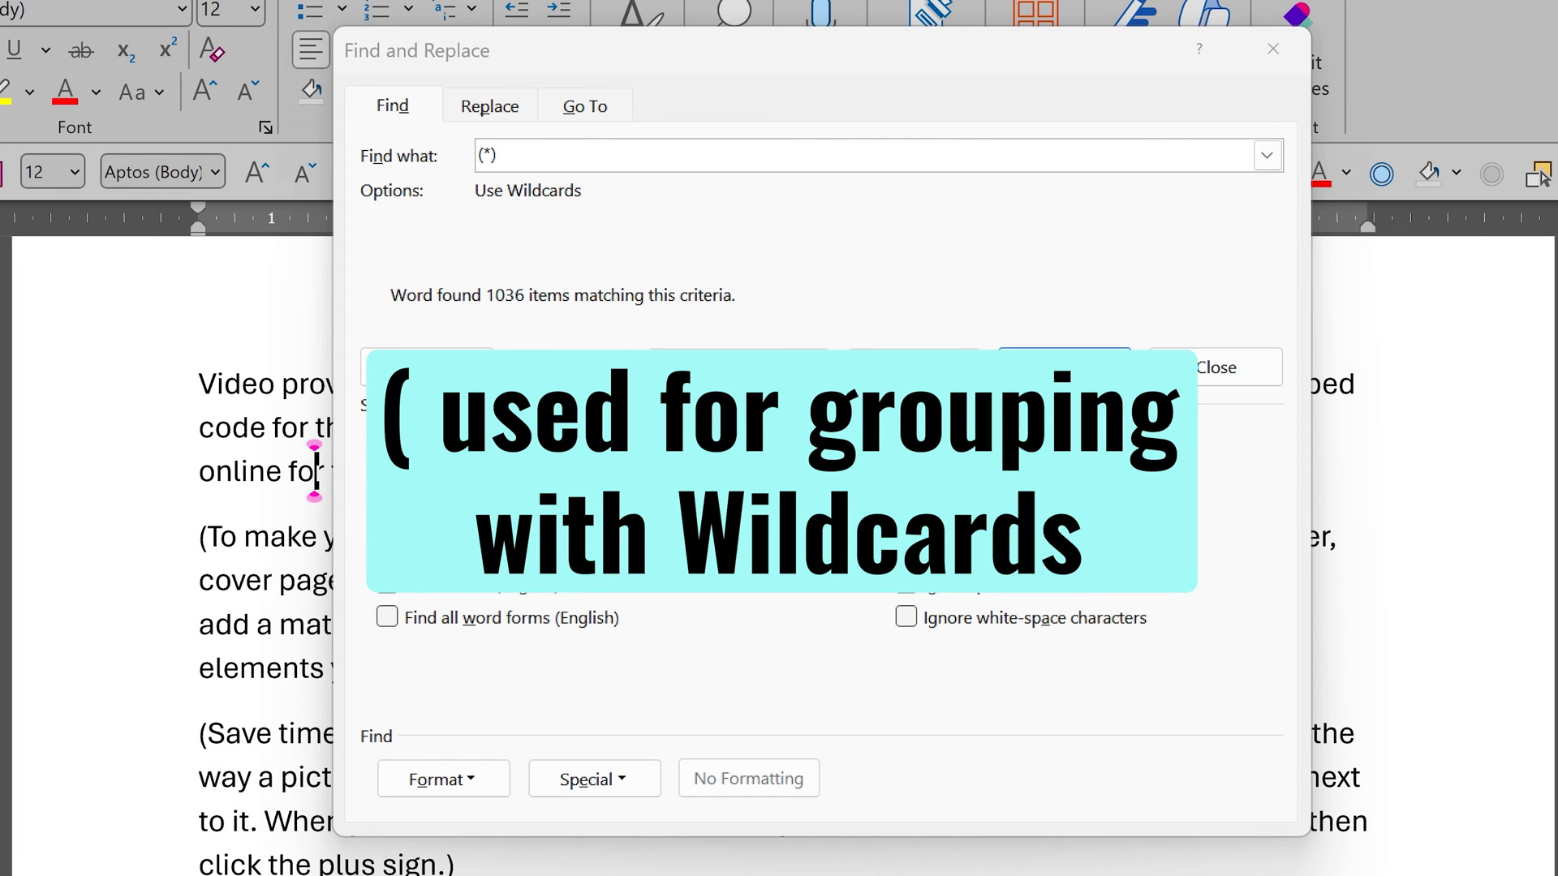
Escape both brackets so the Find what pattern reads \(*\).
{"action": "left_click", "coordinate": [539, 158]}
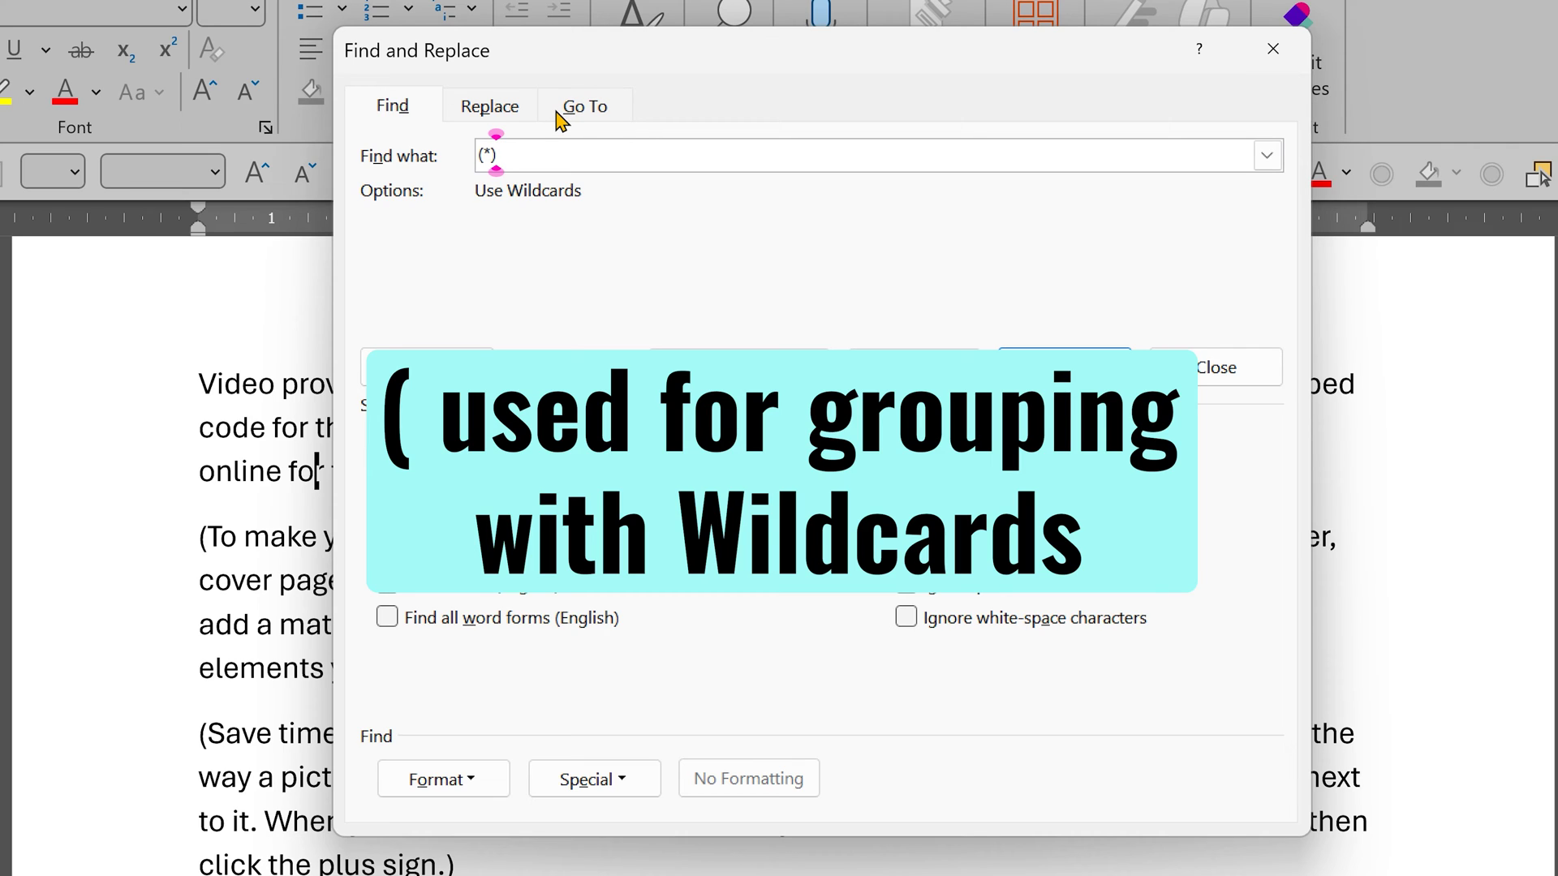
{"action": "key", "text": "Home"}
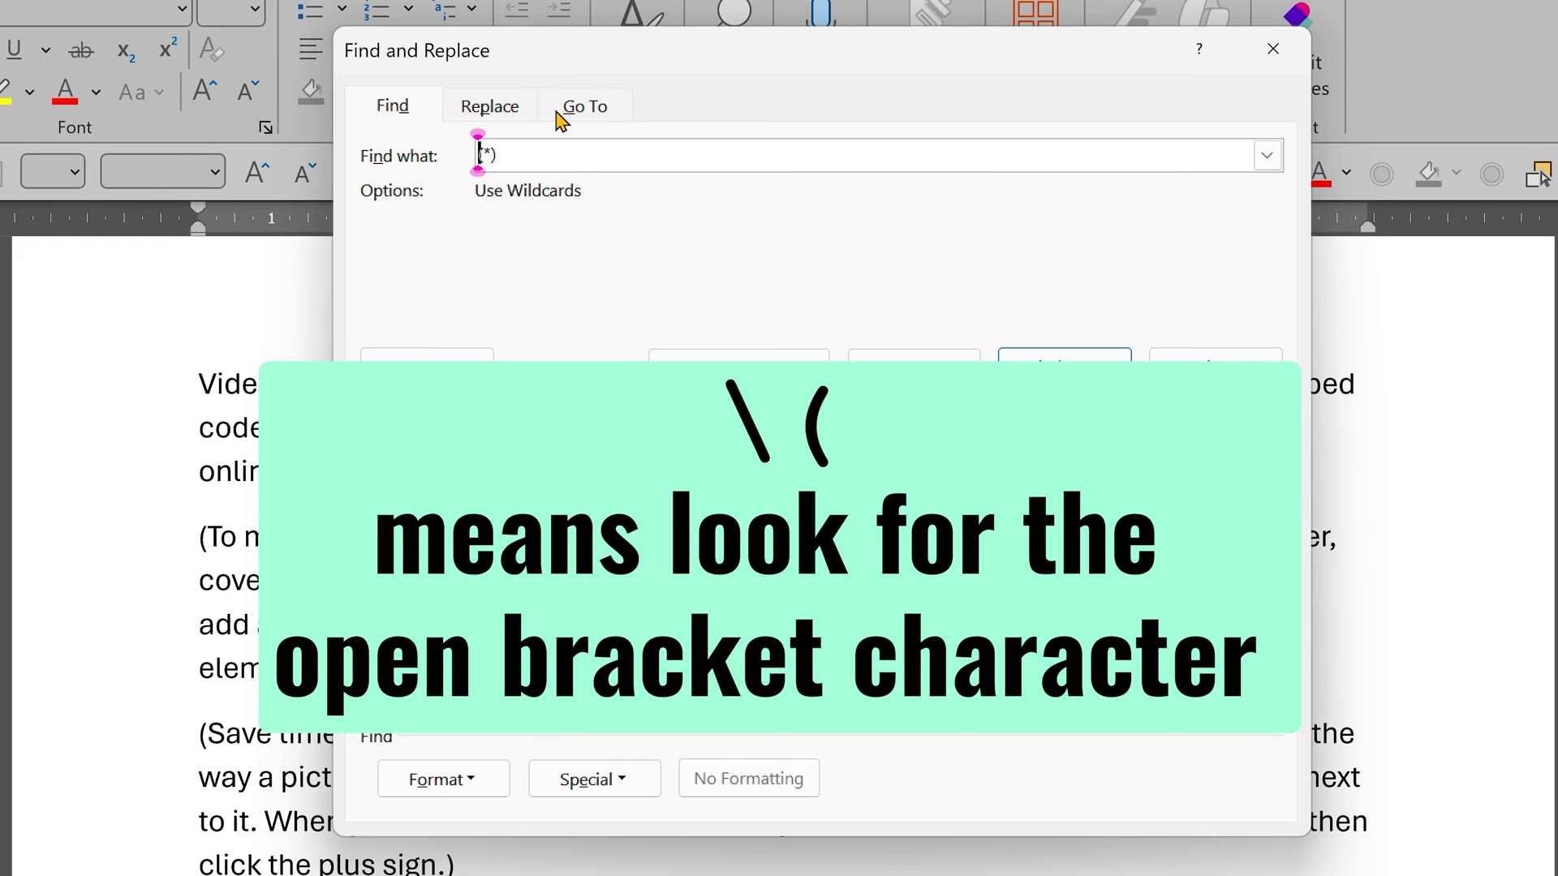
{"action": "type", "text": "\\"}
{"action": "key", "text": "Right"}
{"action": "key", "text": "Right"}
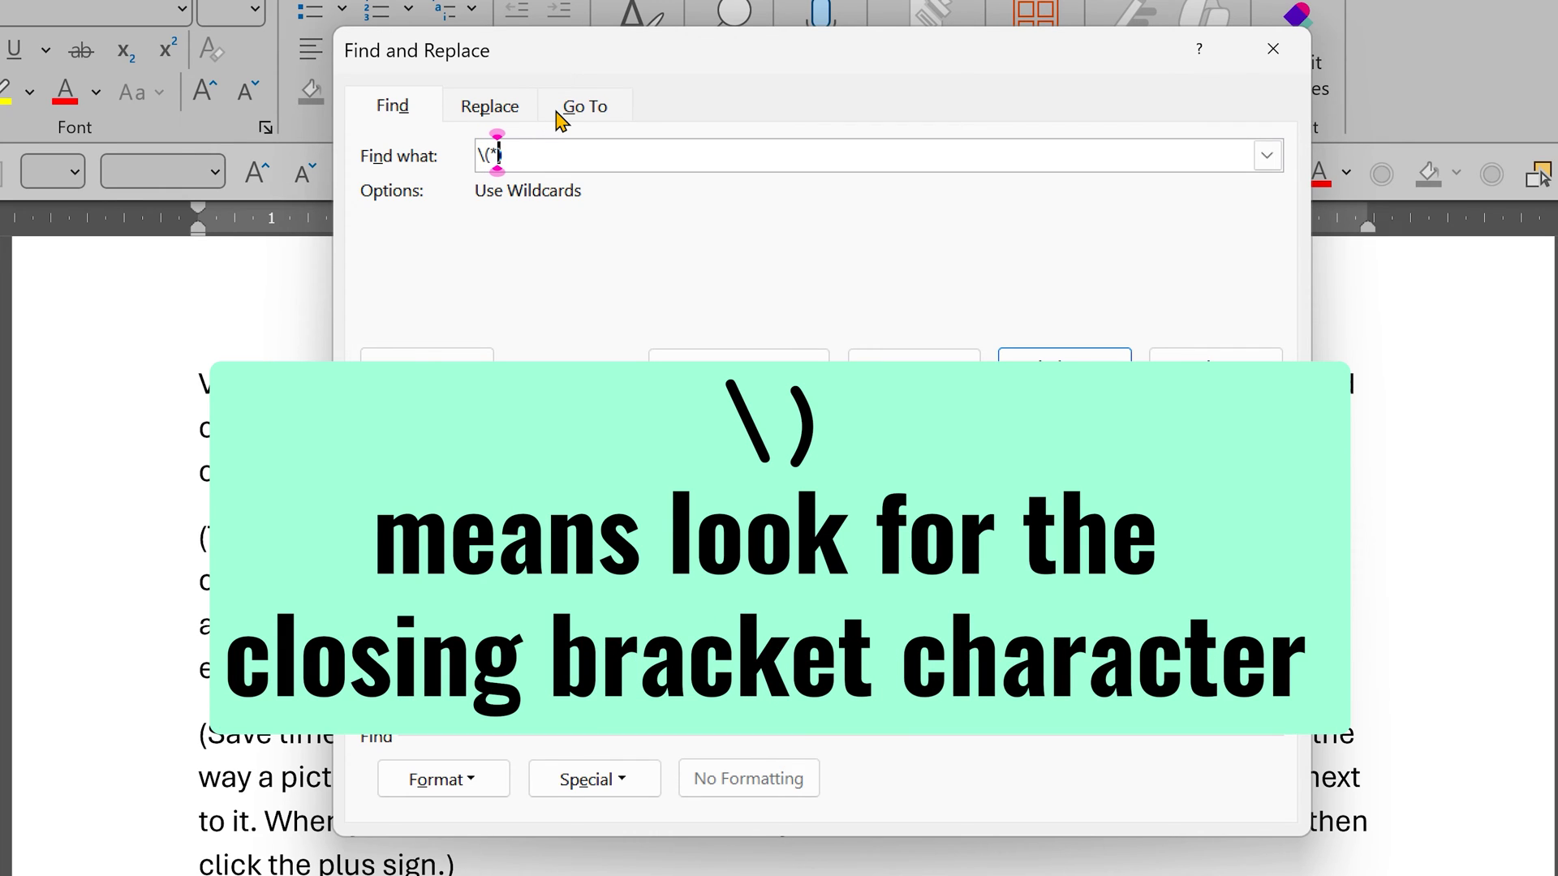
{"action": "type", "text": "\\"}
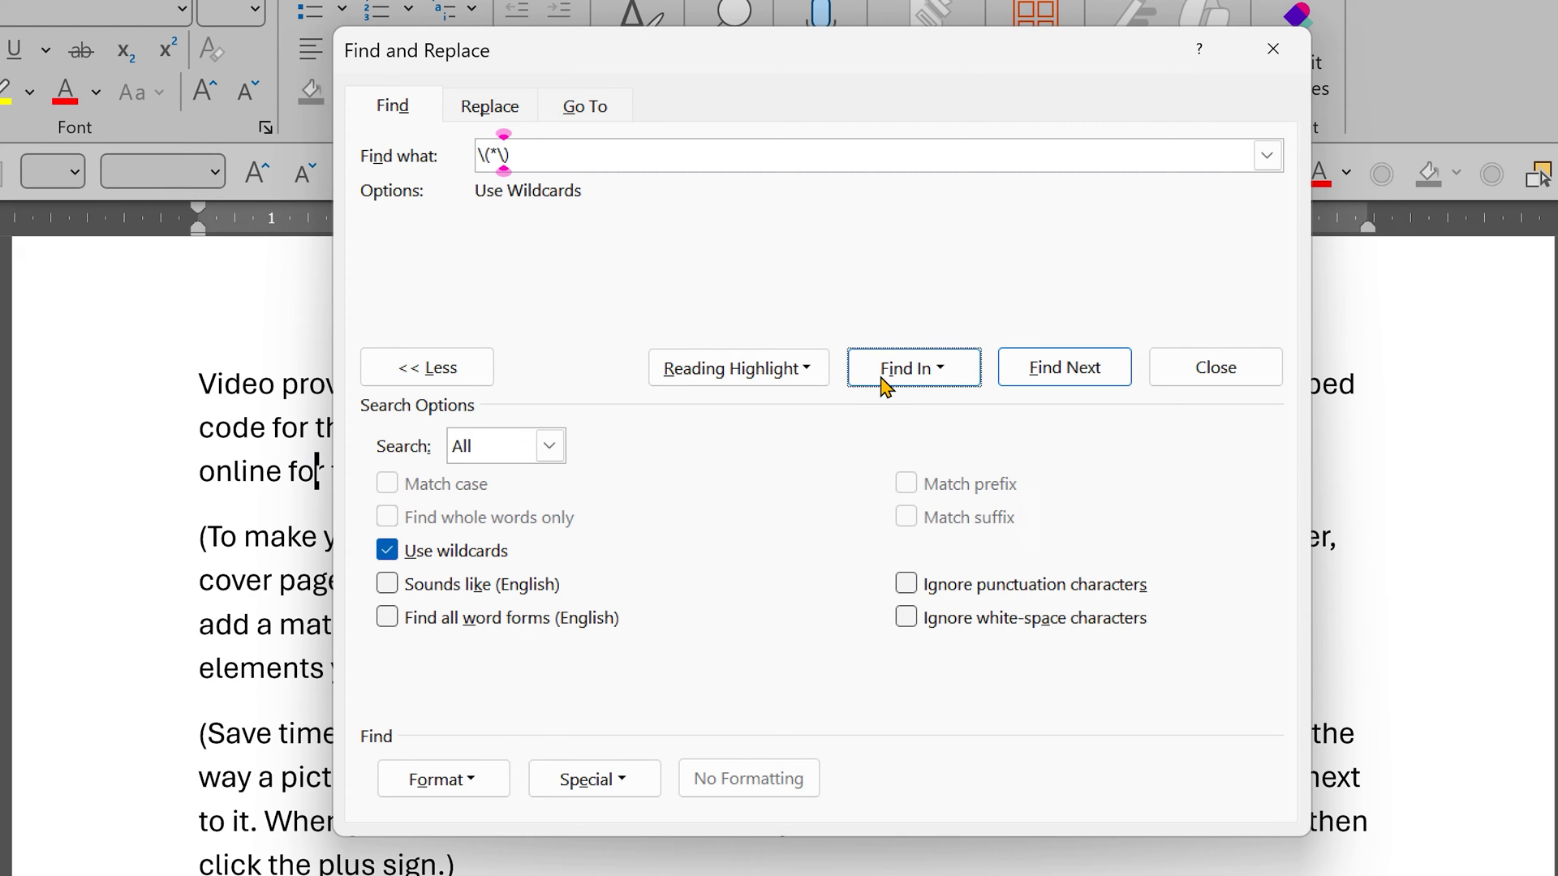
Find all \(*\) matches, set Replace with to \1, and run Replace All.
{"action": "left_click", "coordinate": [893, 369]}
{"action": "left_click", "coordinate": [911, 408]}
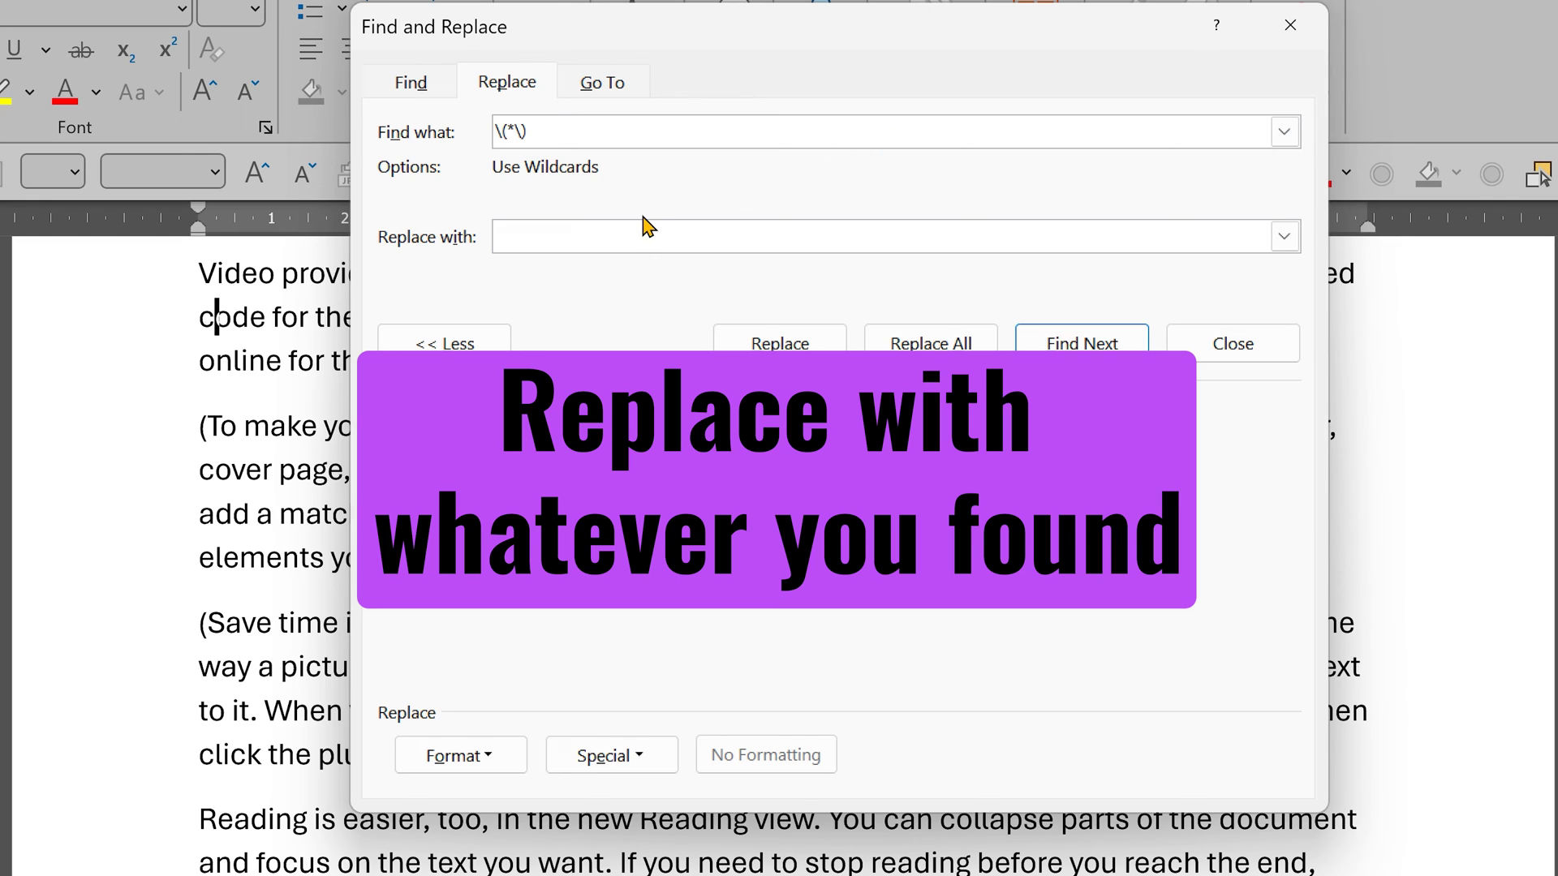
{"action": "left_click", "coordinate": [614, 241]}
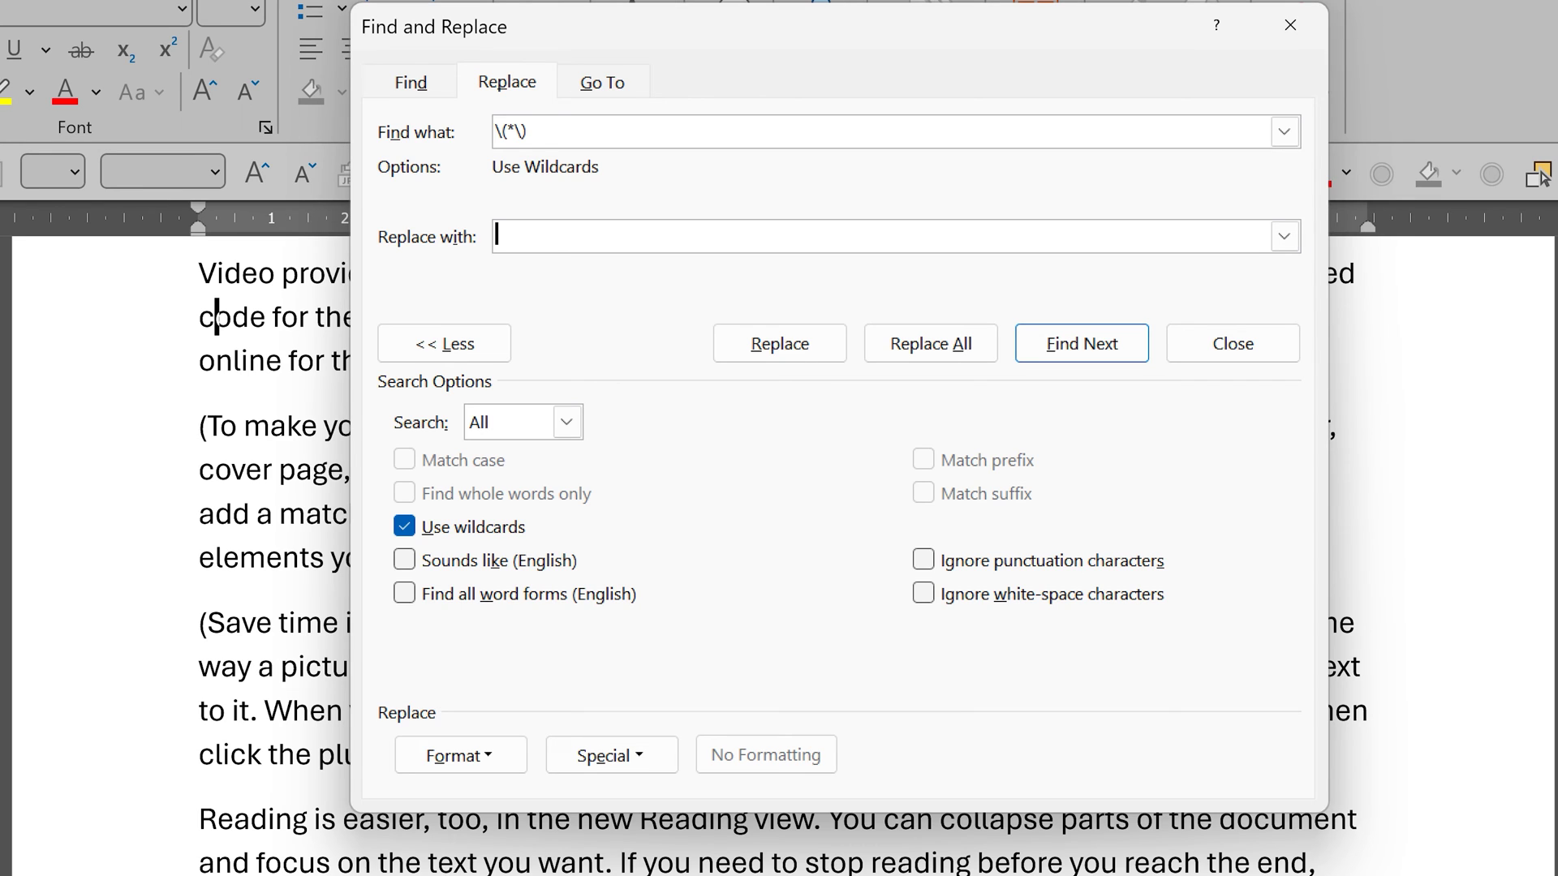
{"action": "type", "text": "\\1"}
{"action": "left_click", "coordinate": [901, 359]}
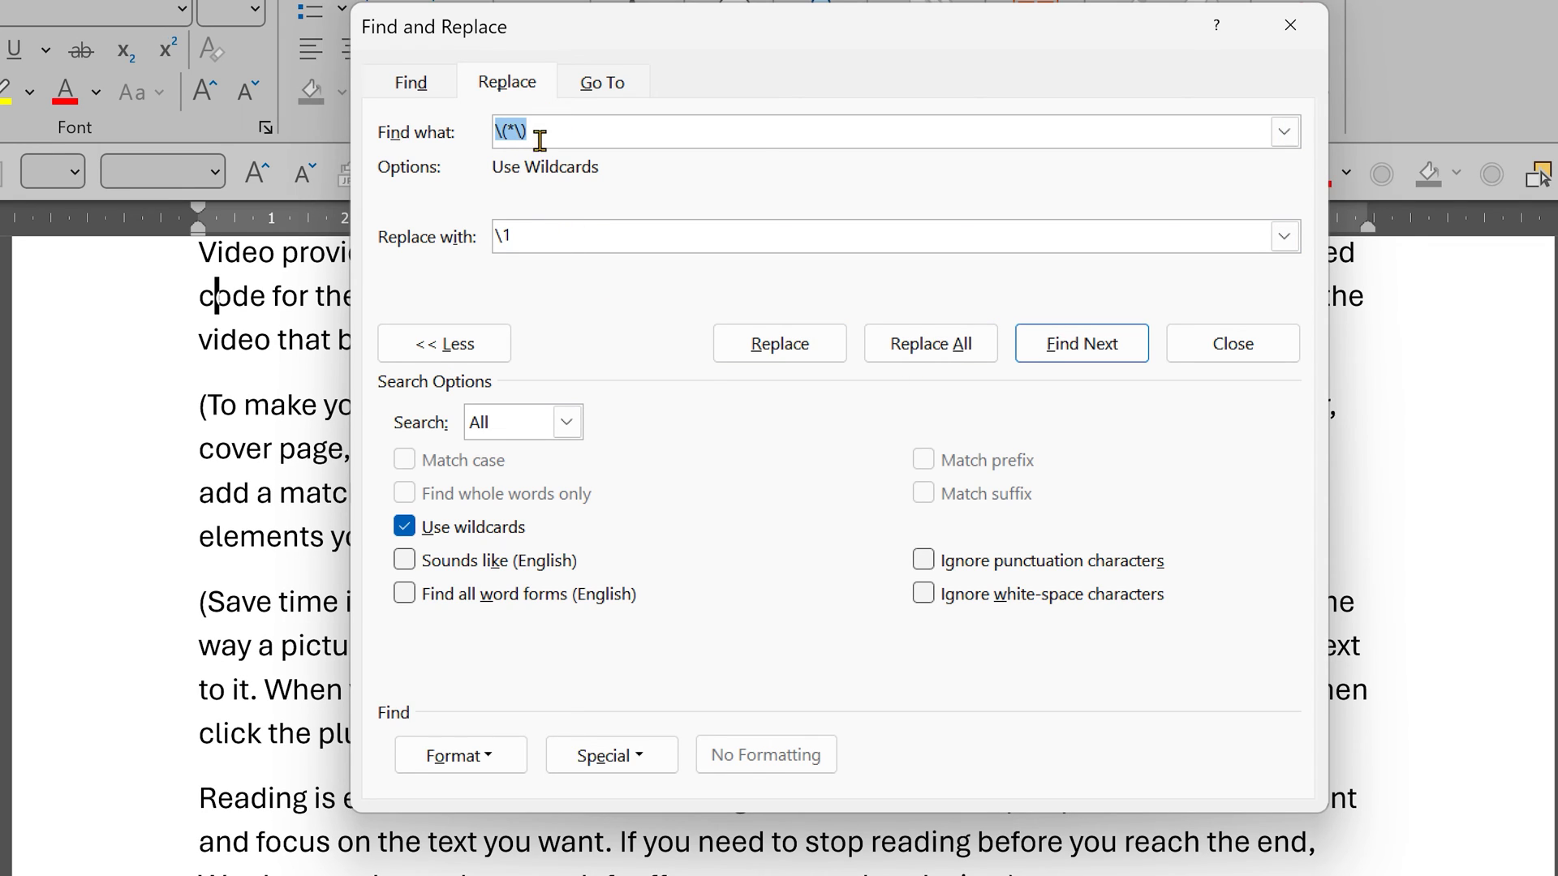
{"action": "left_click", "coordinate": [527, 240]}
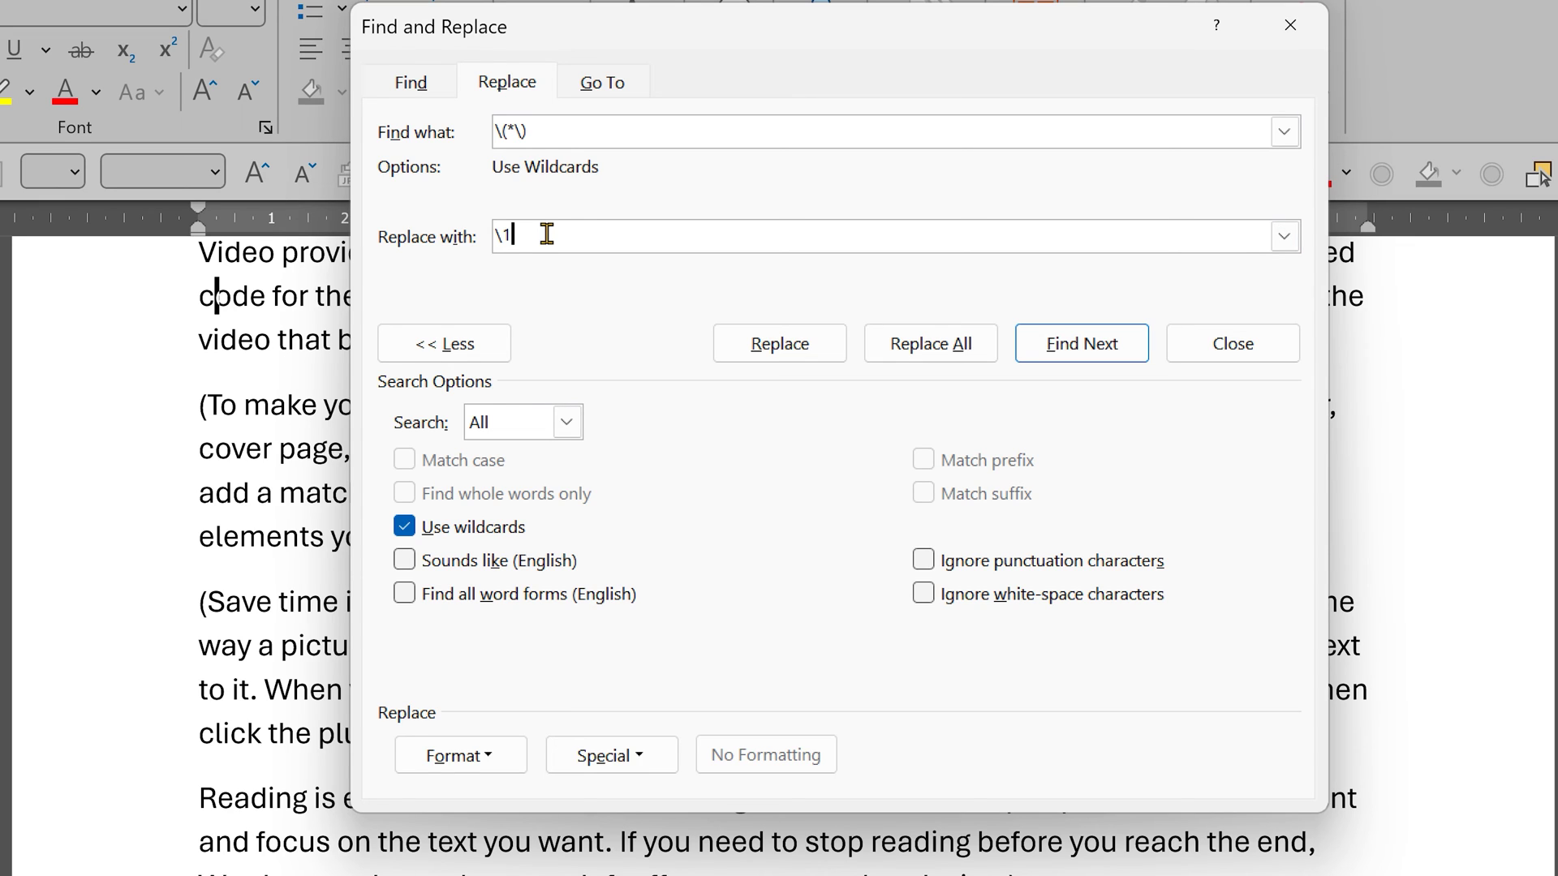
Wrap the Find what pattern in a group so it reads (\(*\)).
{"action": "left_click", "coordinate": [578, 135]}
{"action": "key", "text": "Home"}
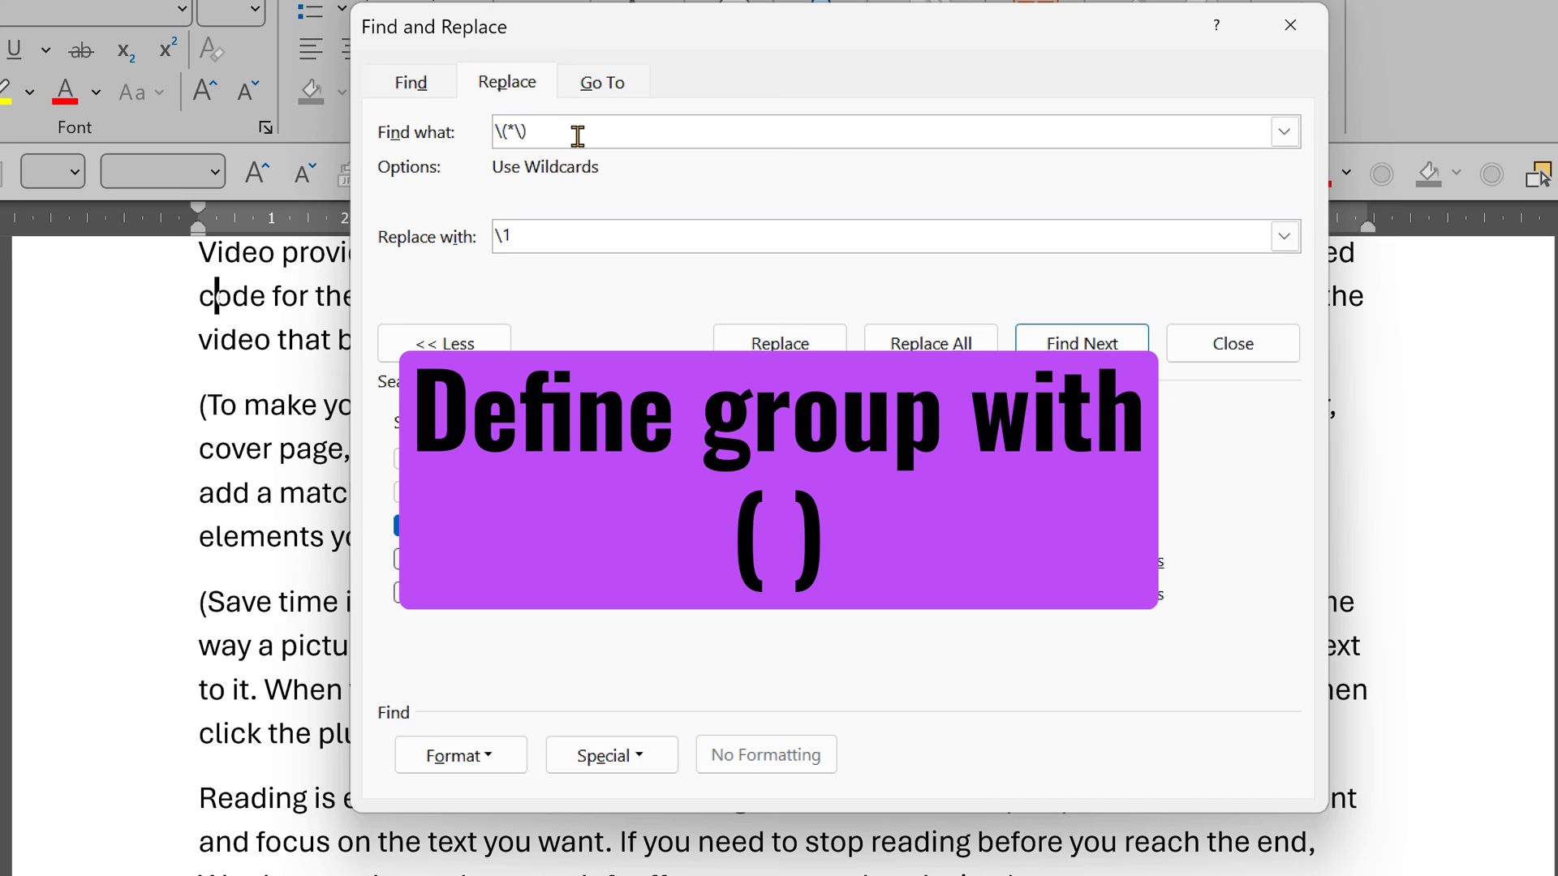
{"action": "type", "text": "("}
{"action": "type", "text": ")"}
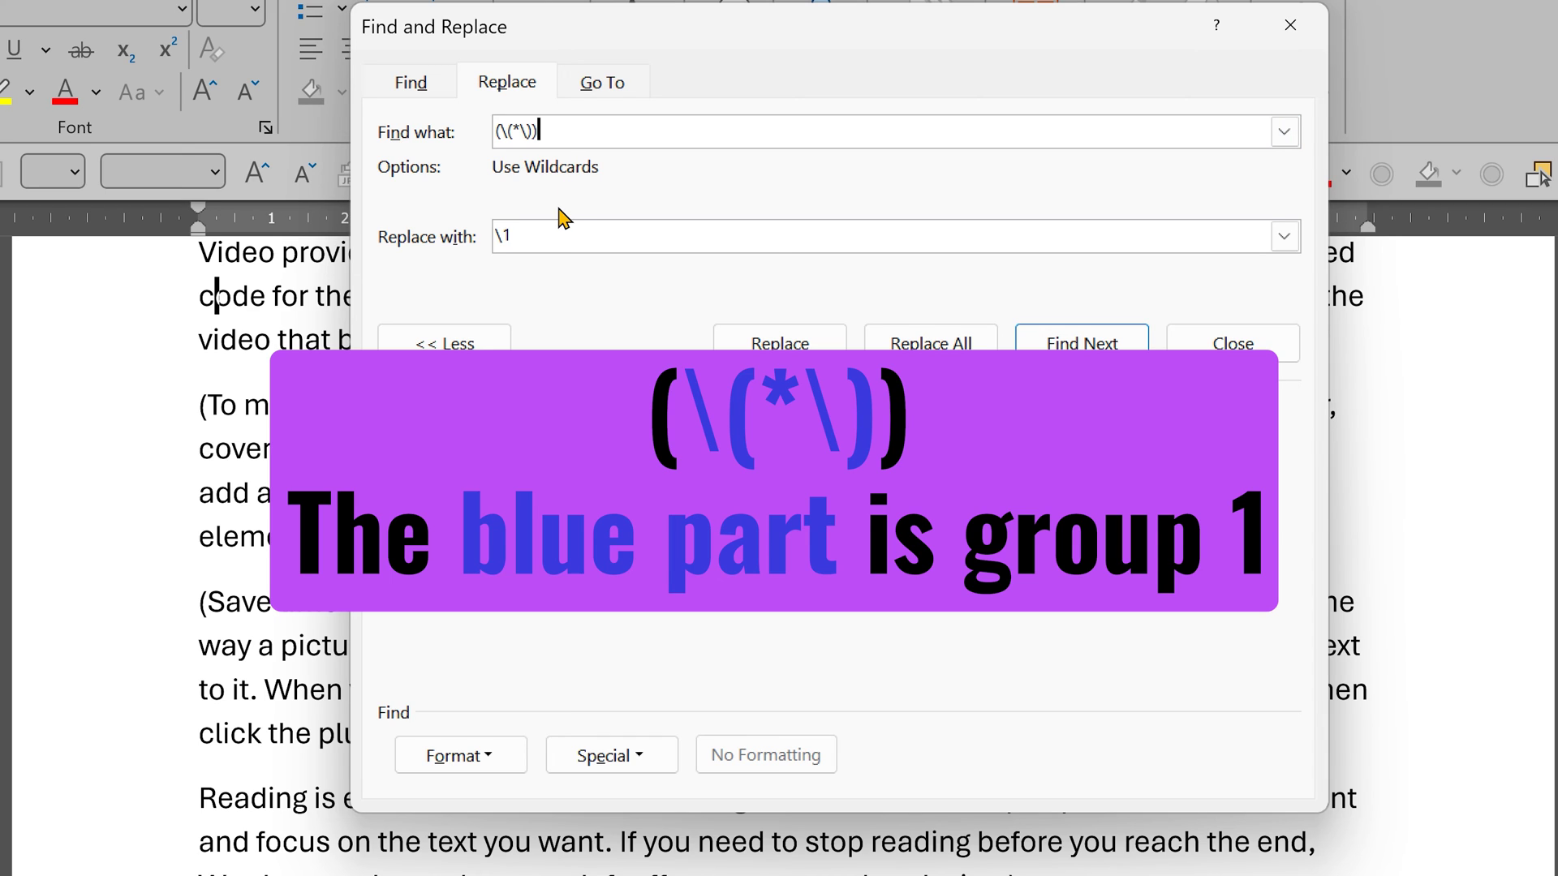
{"action": "left_click", "coordinate": [552, 240]}
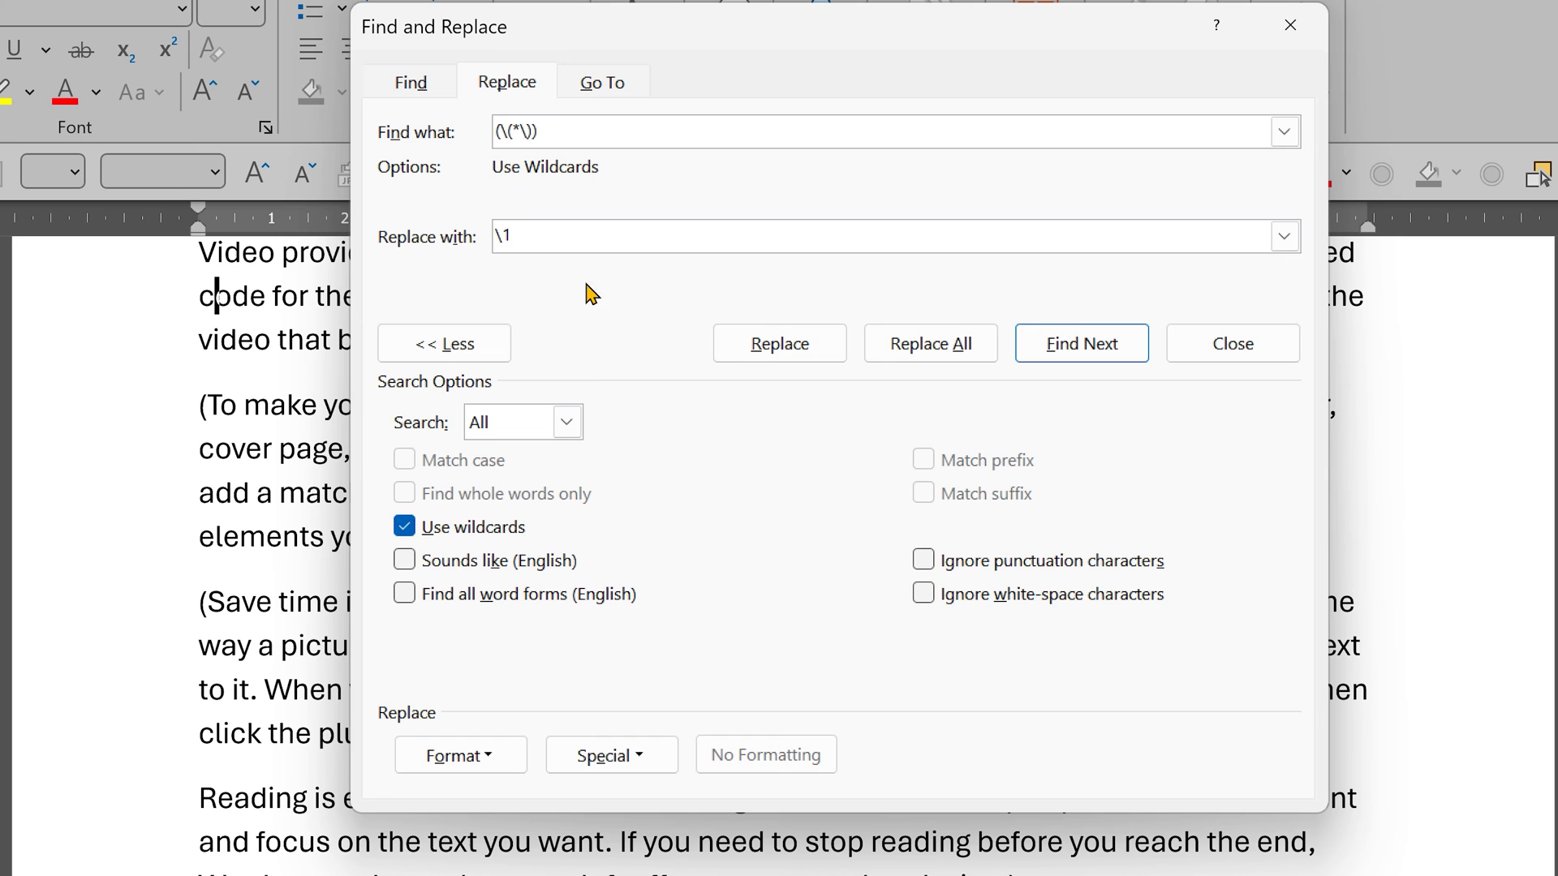
Give the replacement text Bold font style and dark purple (Accent 5) font colour.
{"action": "left_click", "coordinate": [497, 759]}
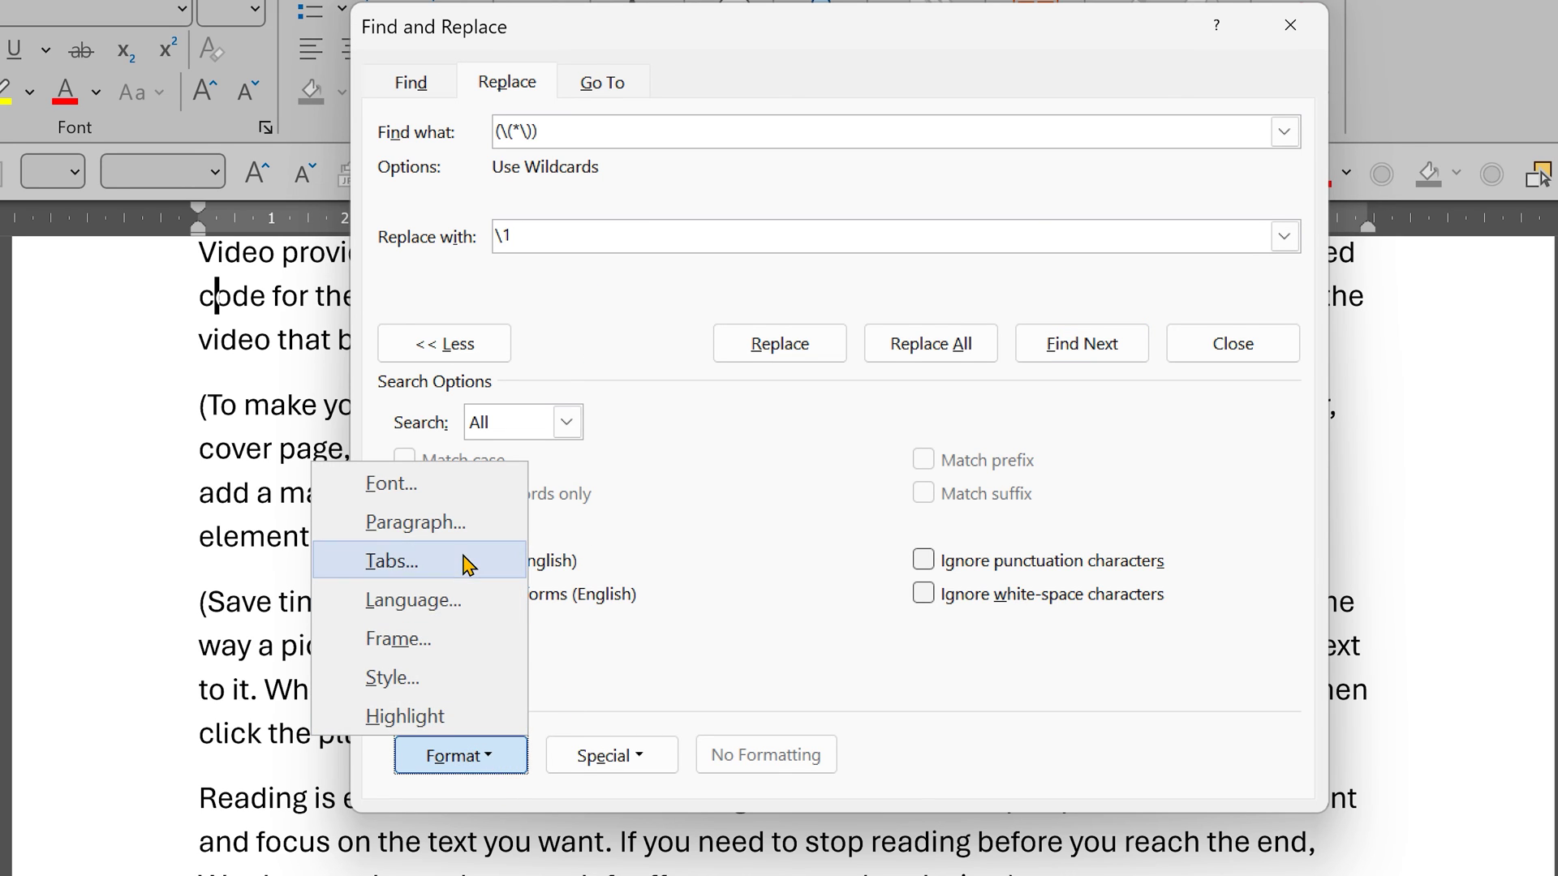
{"action": "left_click", "coordinate": [404, 485]}
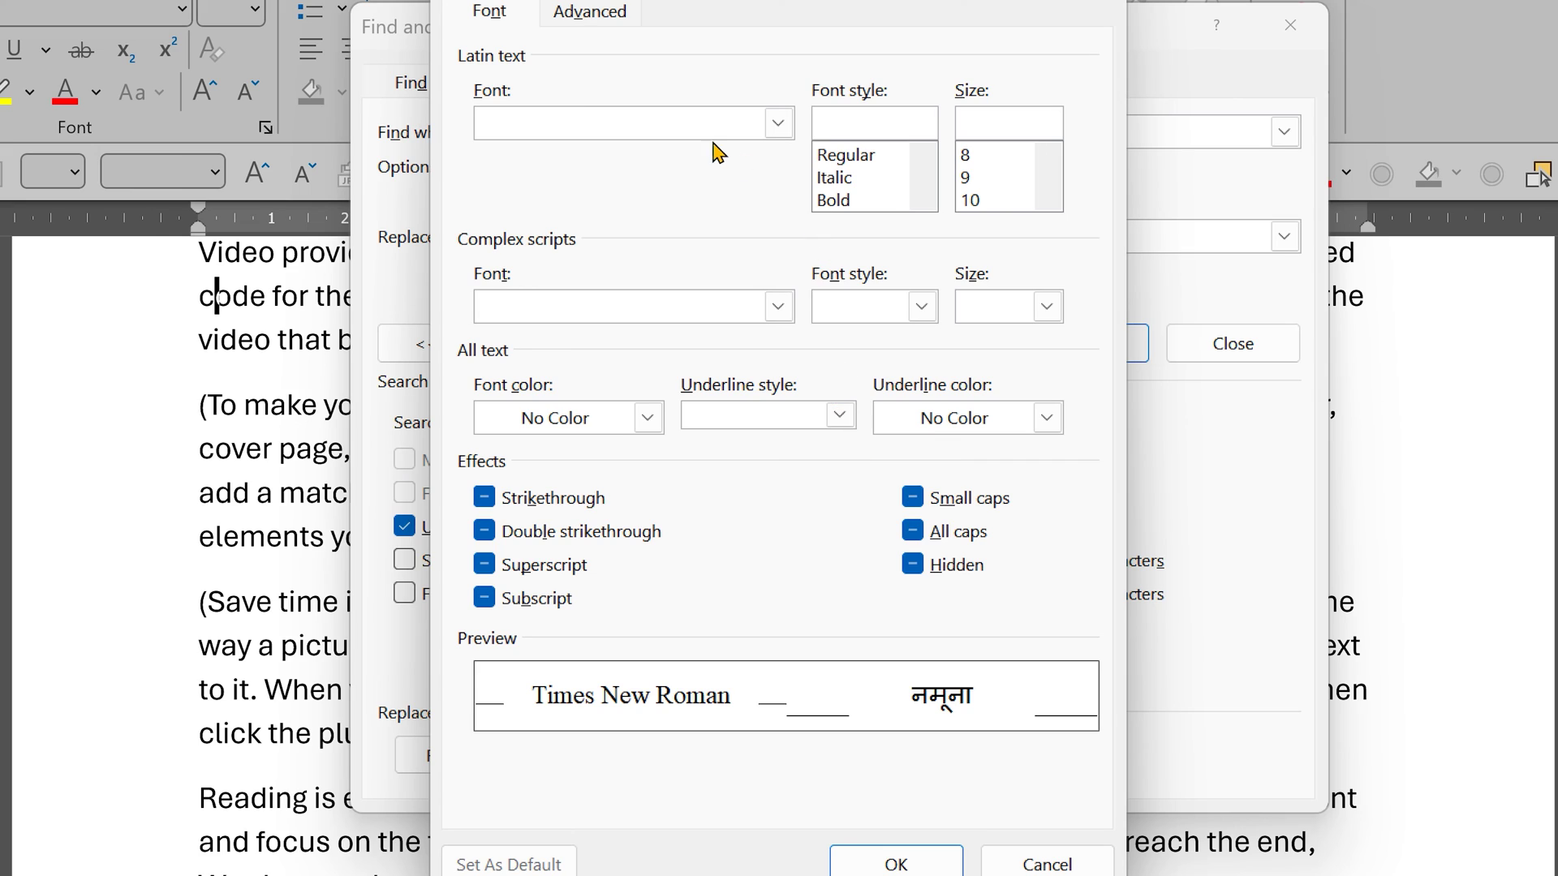
{"action": "left_click", "coordinate": [833, 200]}
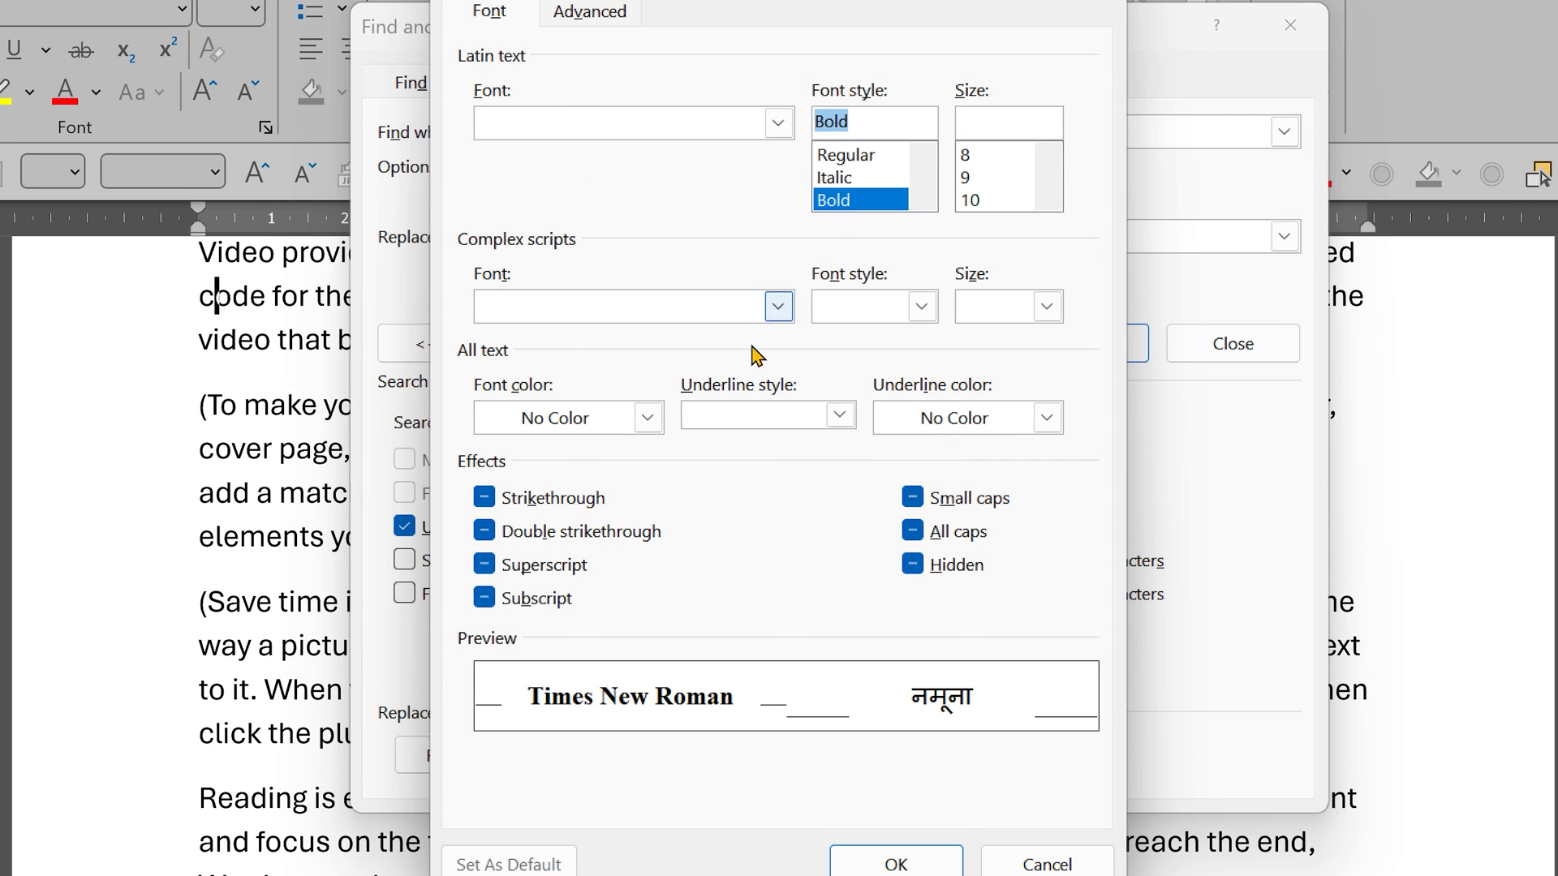
{"action": "left_click", "coordinate": [646, 417]}
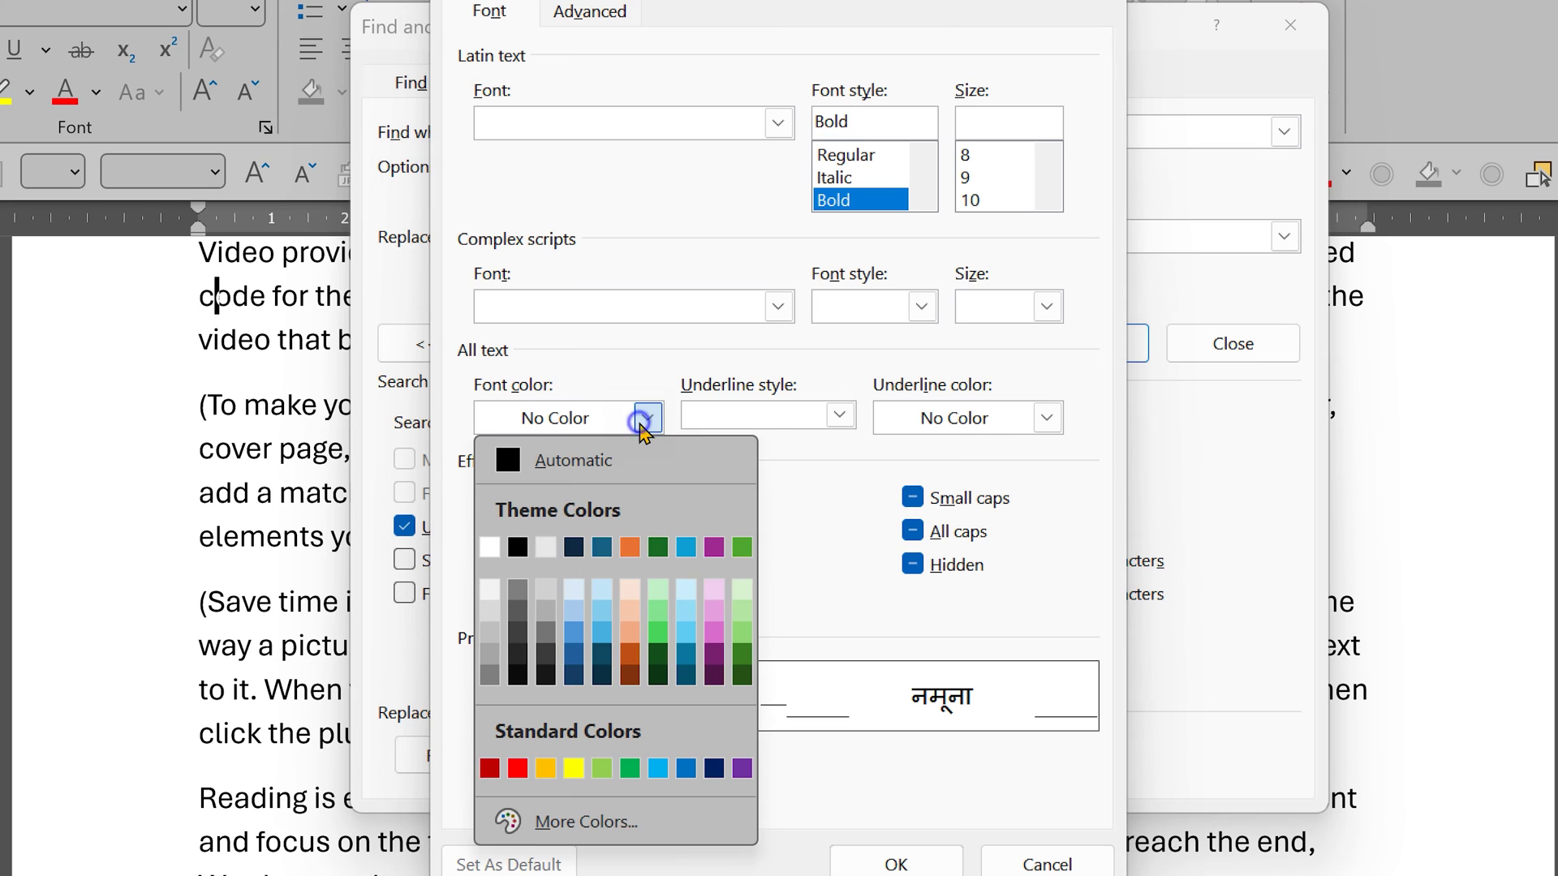
{"action": "left_click", "coordinate": [714, 655]}
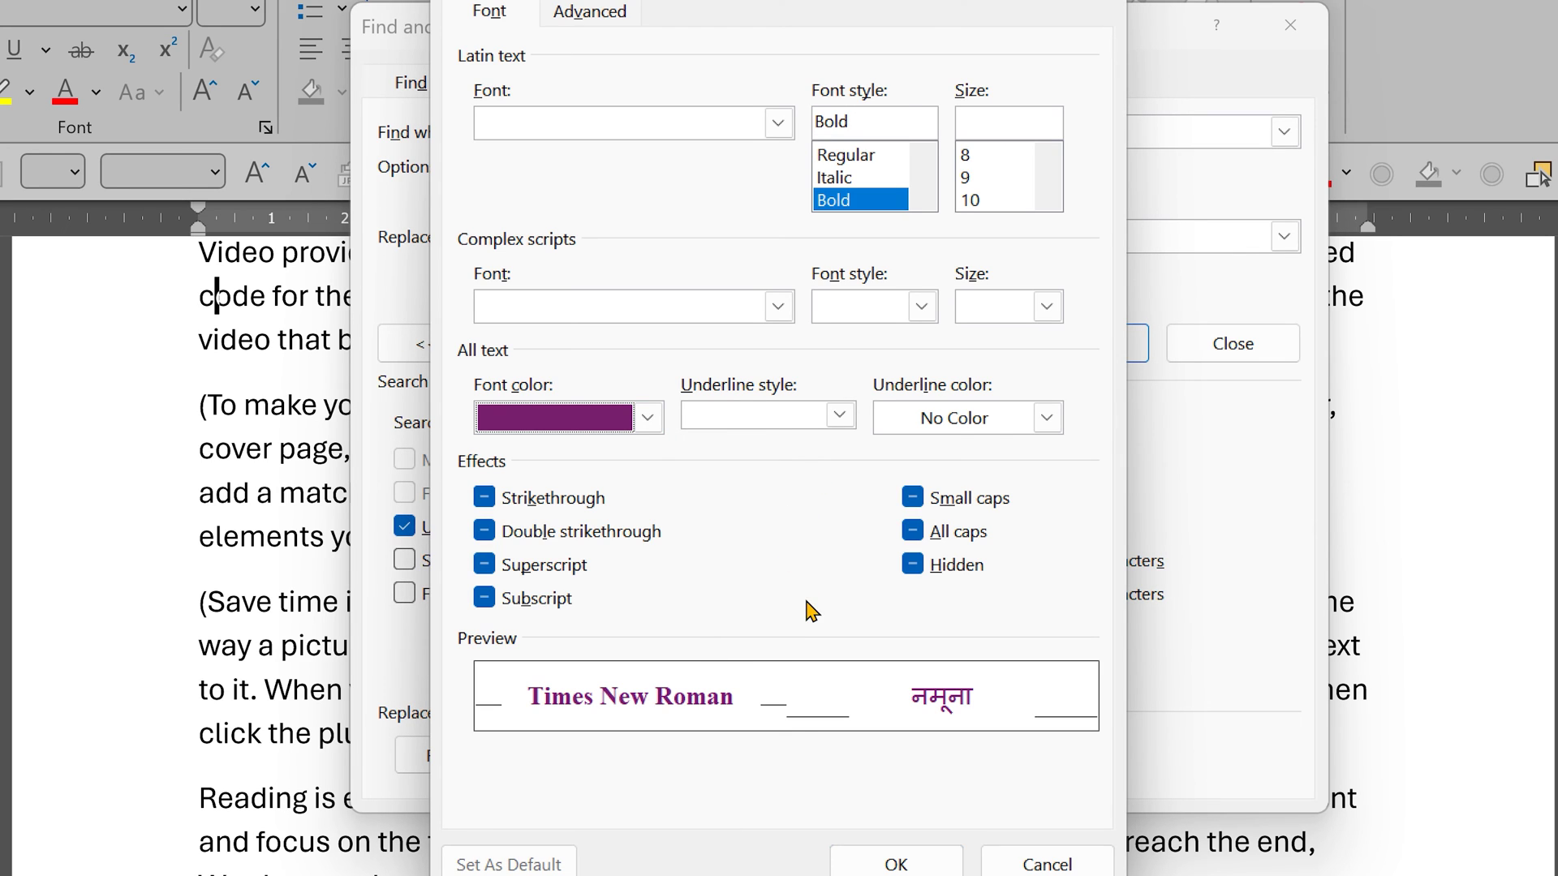
Replace all three bracketed passages with bold purple text and close Find and Replace.
{"action": "left_click", "coordinate": [889, 853]}
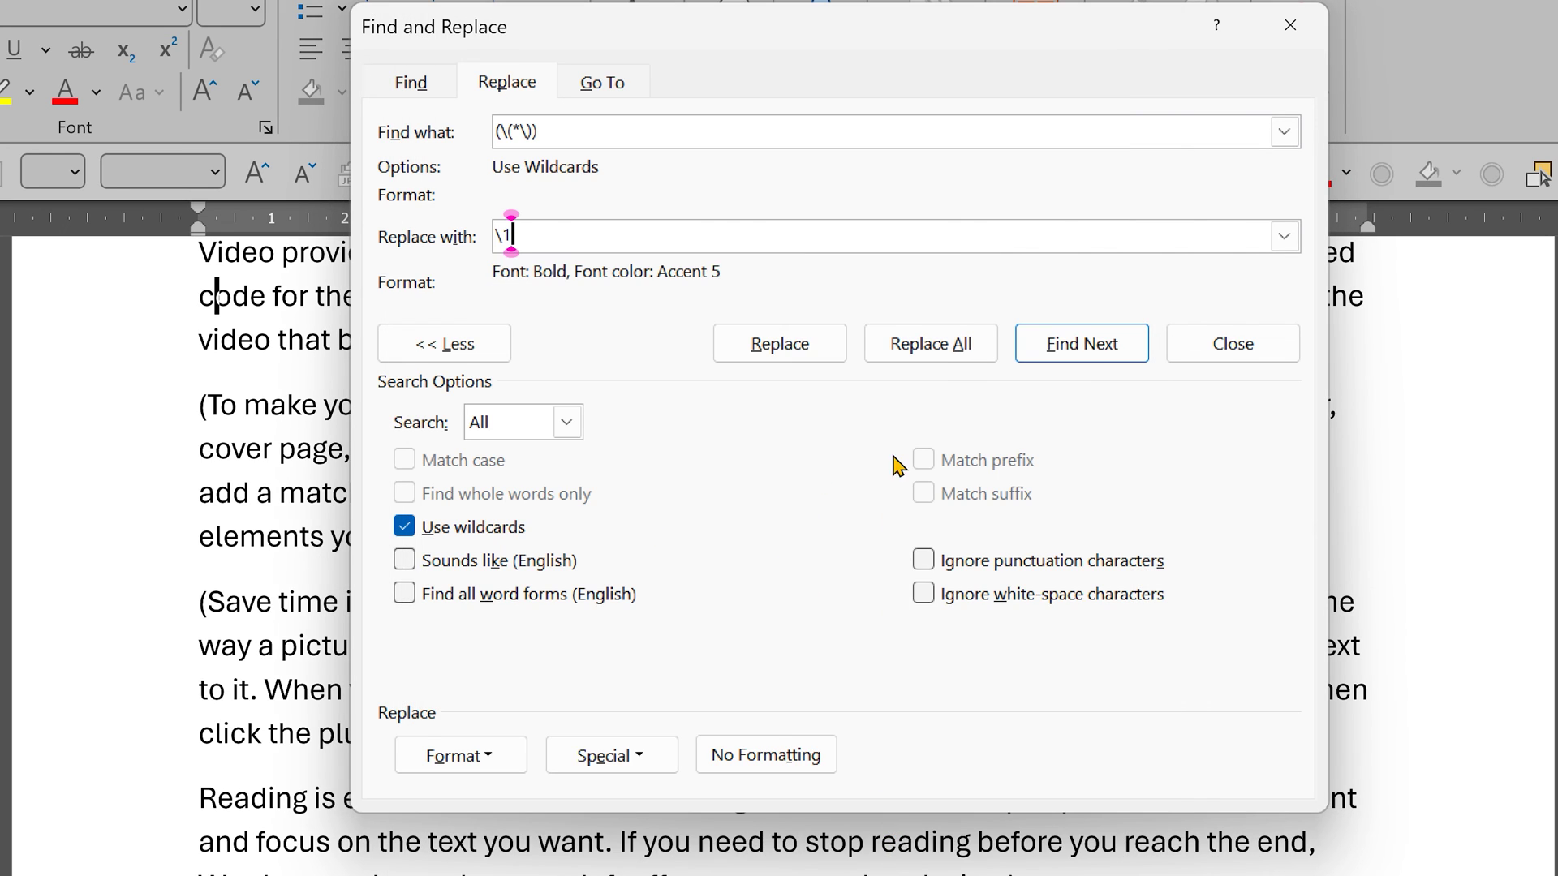
{"action": "left_click", "coordinate": [933, 340]}
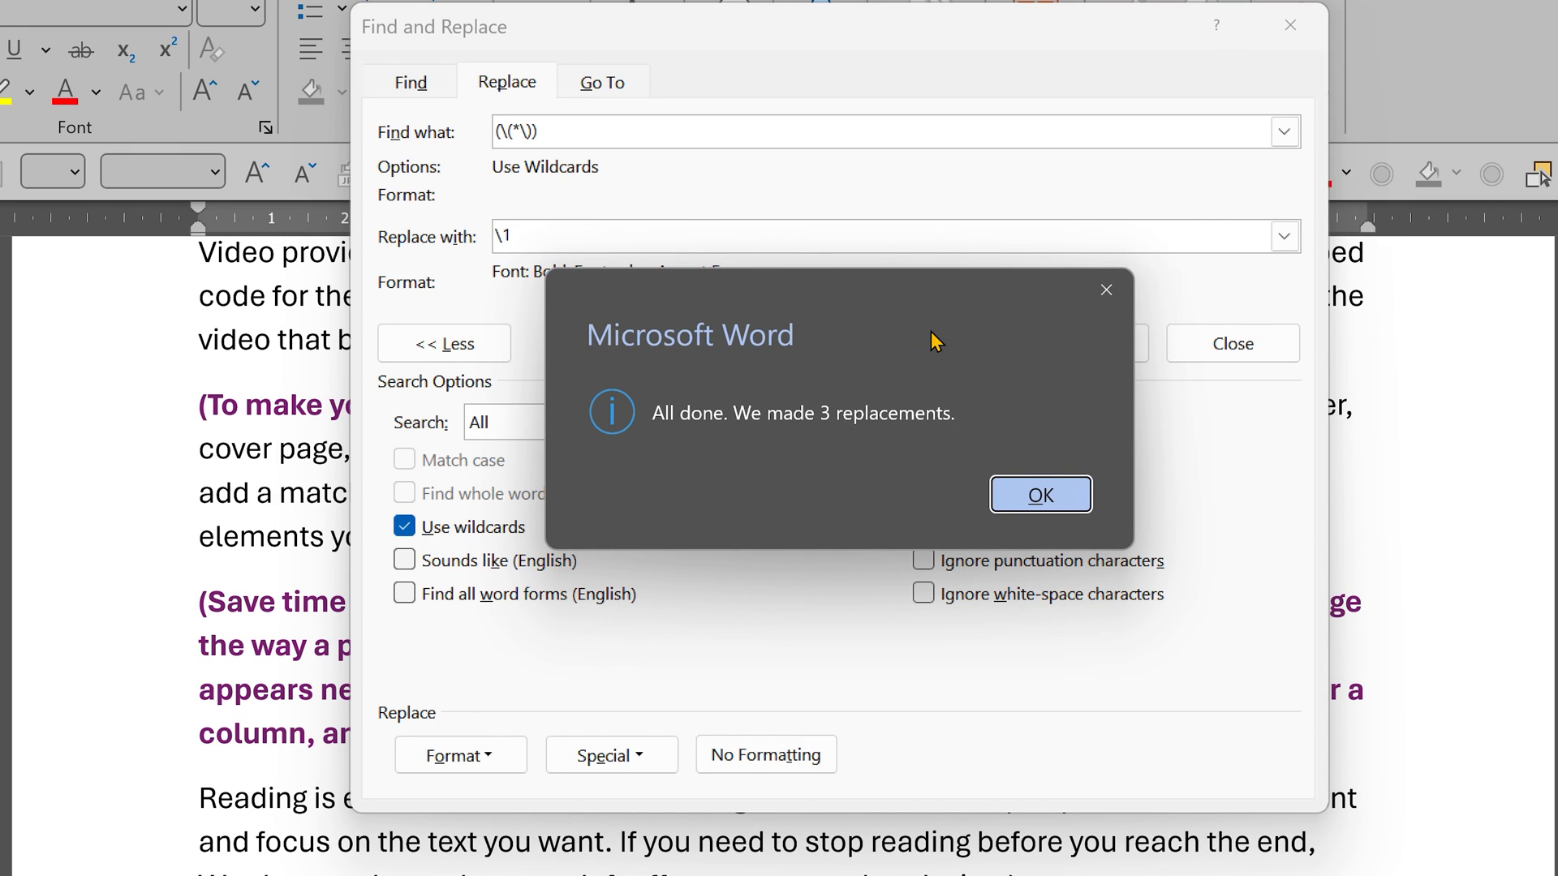
{"action": "key", "text": "Return"}
{"action": "key", "text": "Escape"}
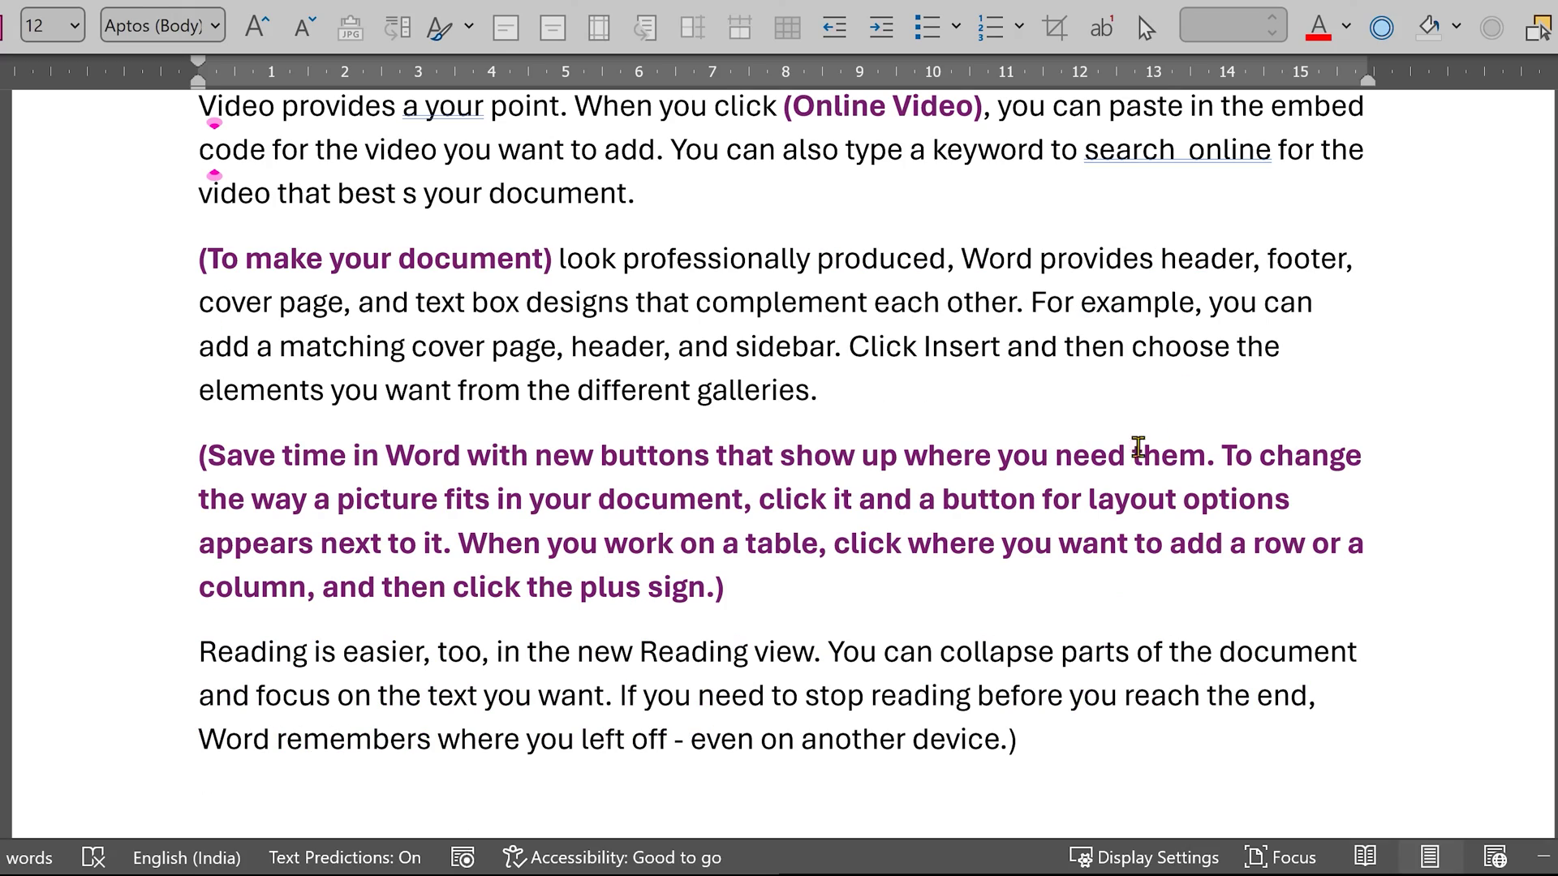
{"action": "left_click", "coordinate": [1026, 742]}
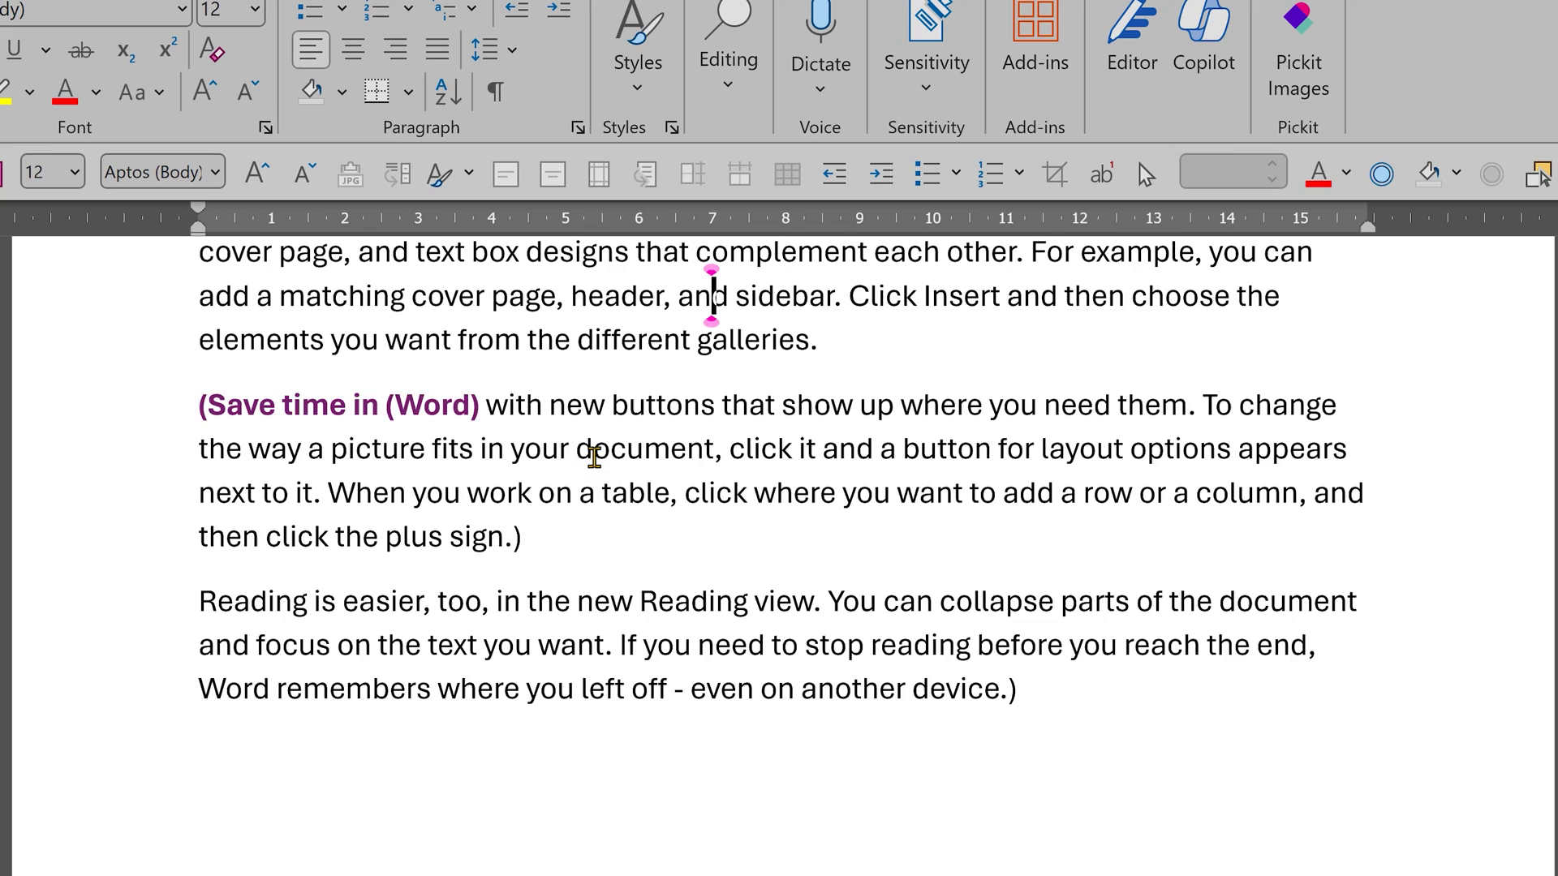
{"action": "scroll", "coordinate": [937, 697], "scroll_direction": "up", "scroll_amount": 3}
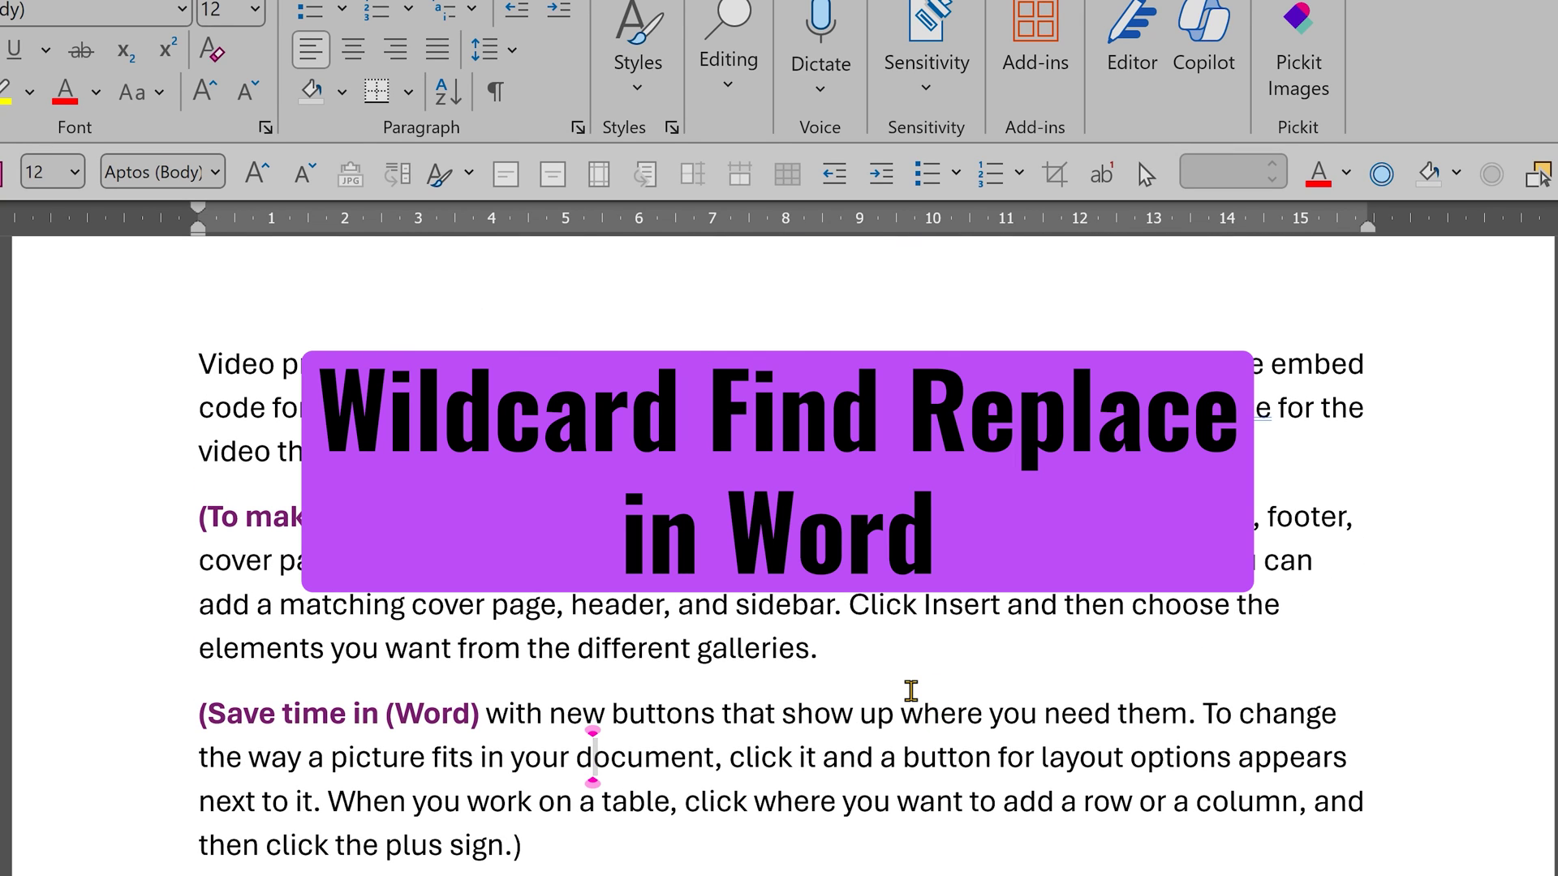